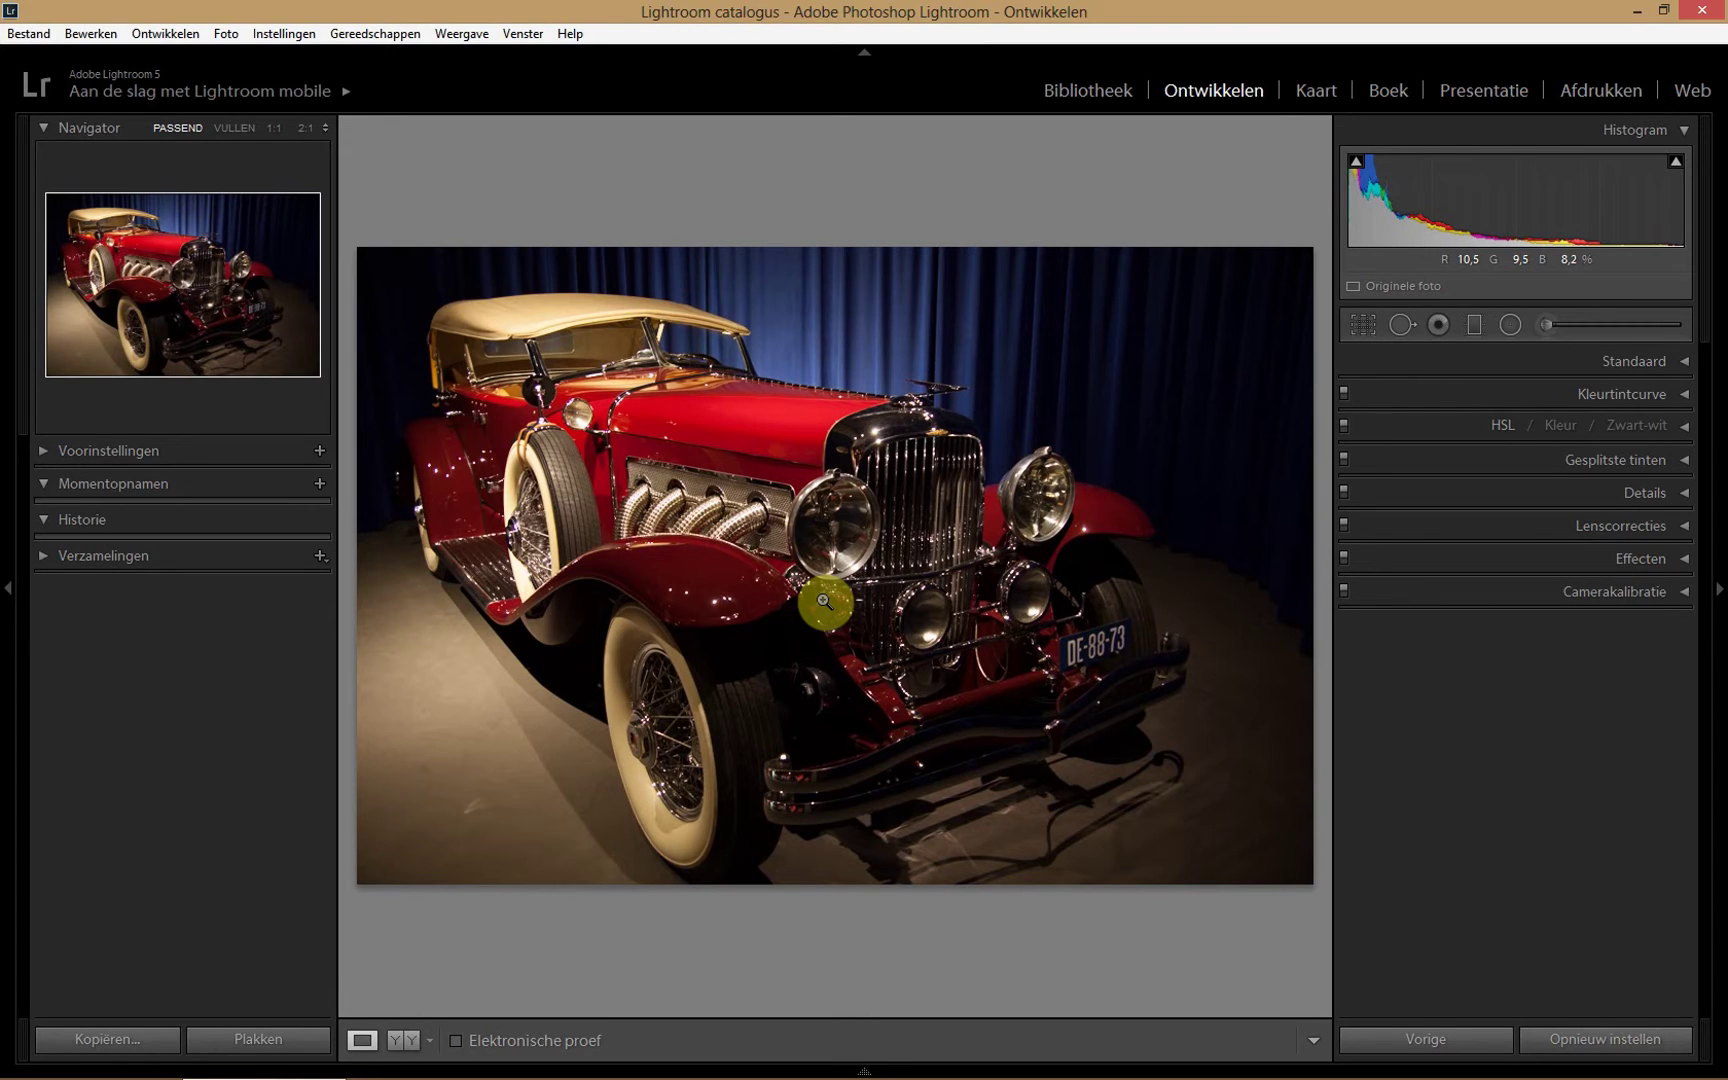
Expand the HSL panel and collapse the left panels so the car photo fills more space.
{"action": "left_click", "coordinate": [1500, 433]}
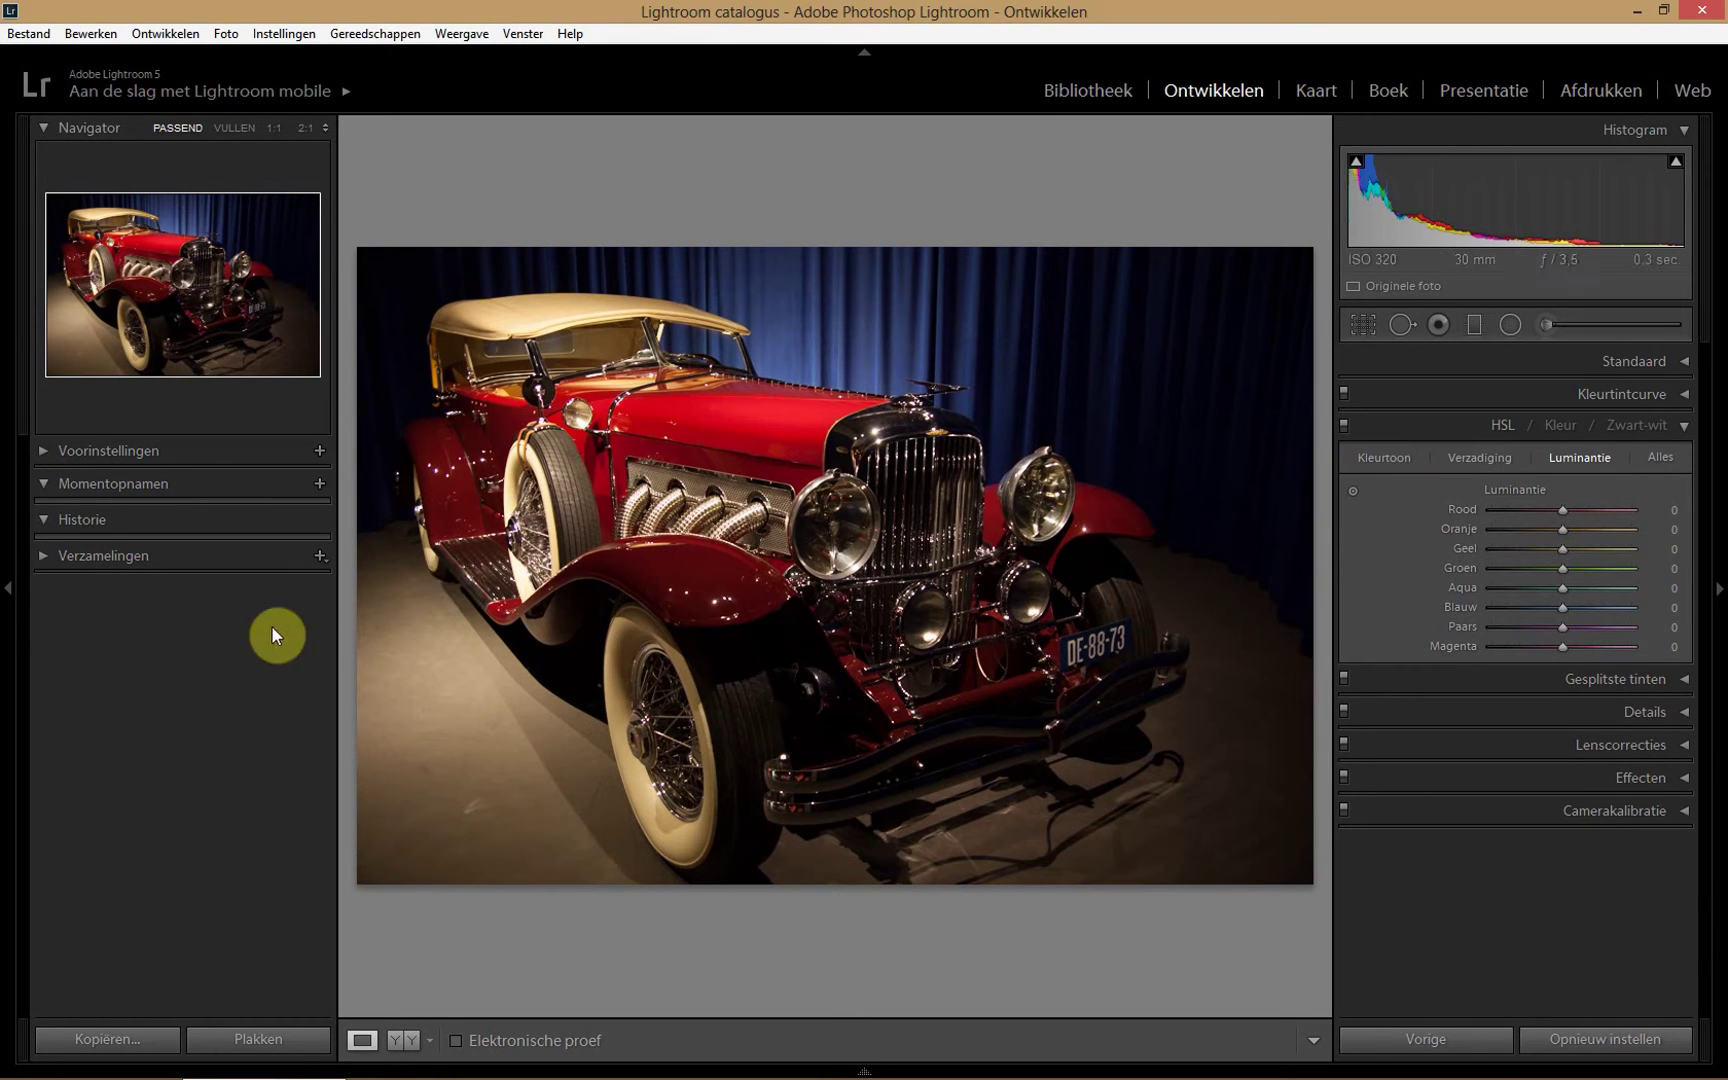
{"action": "left_click", "coordinate": [8, 592]}
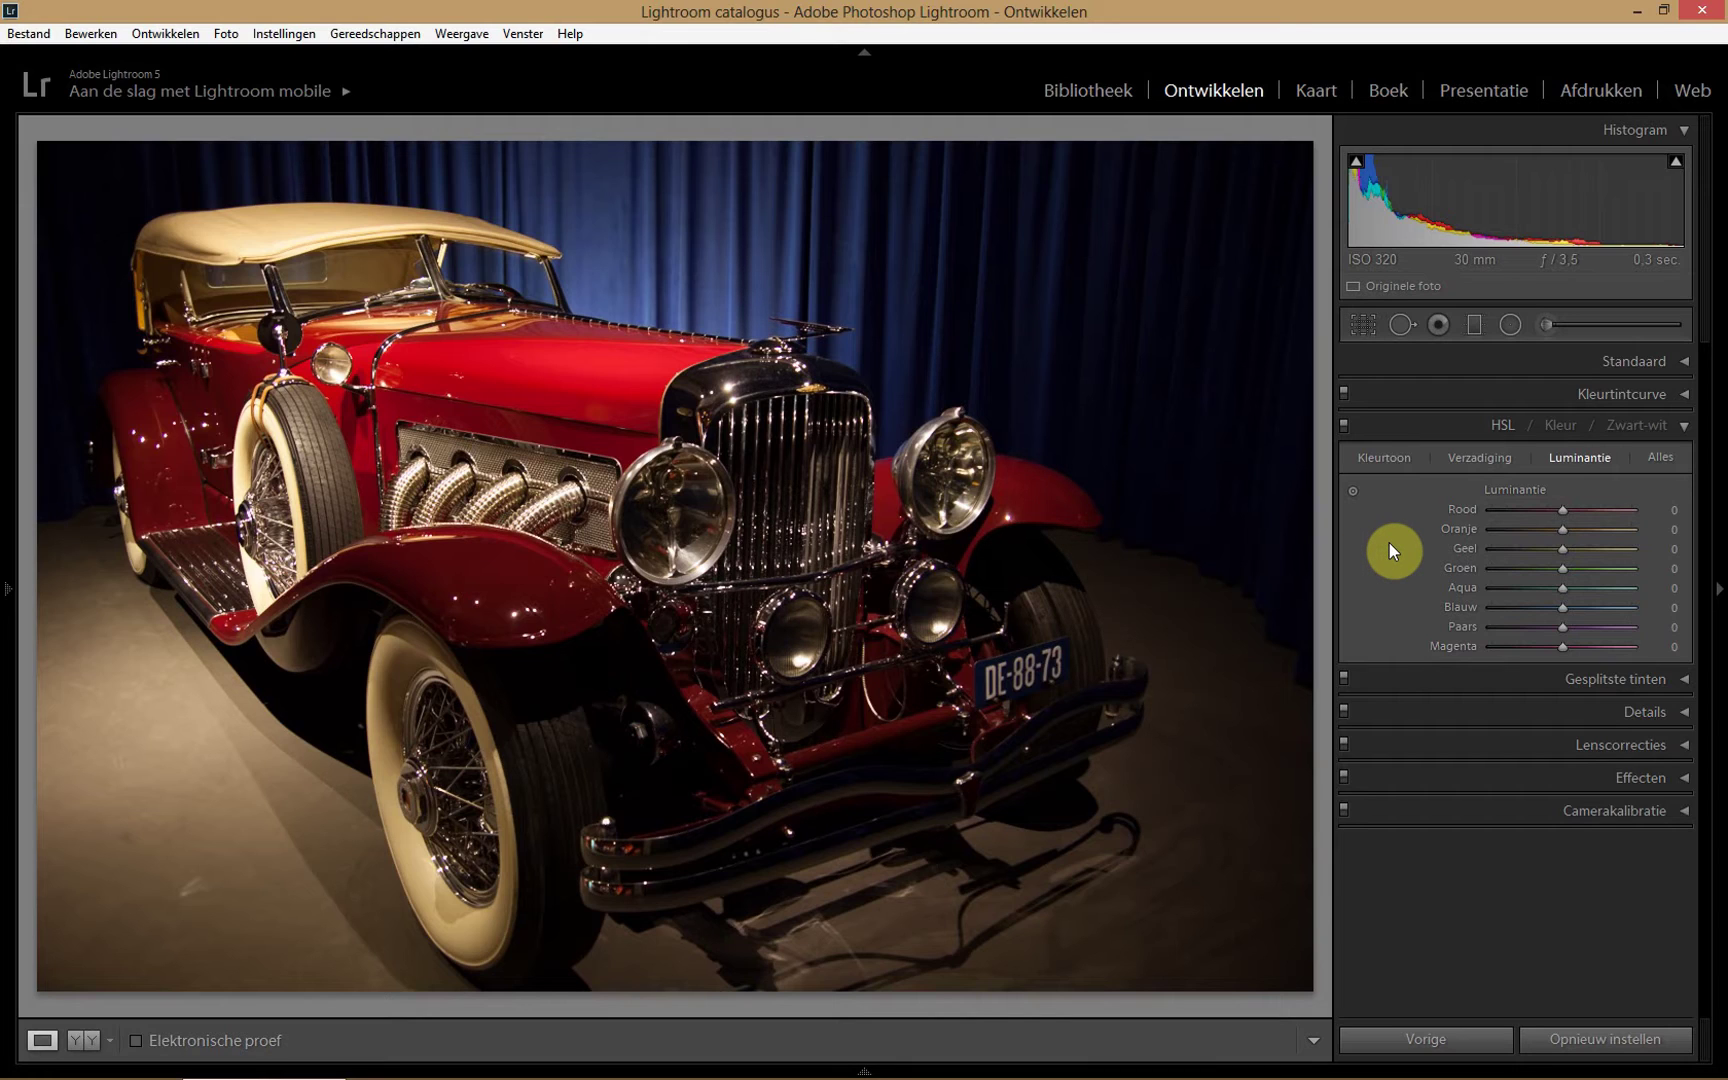
Compare the Verzadiging, Luminantie and Alles HSL views, ending on the Kleurtoon hue sliders.
{"action": "left_click", "coordinate": [1391, 462]}
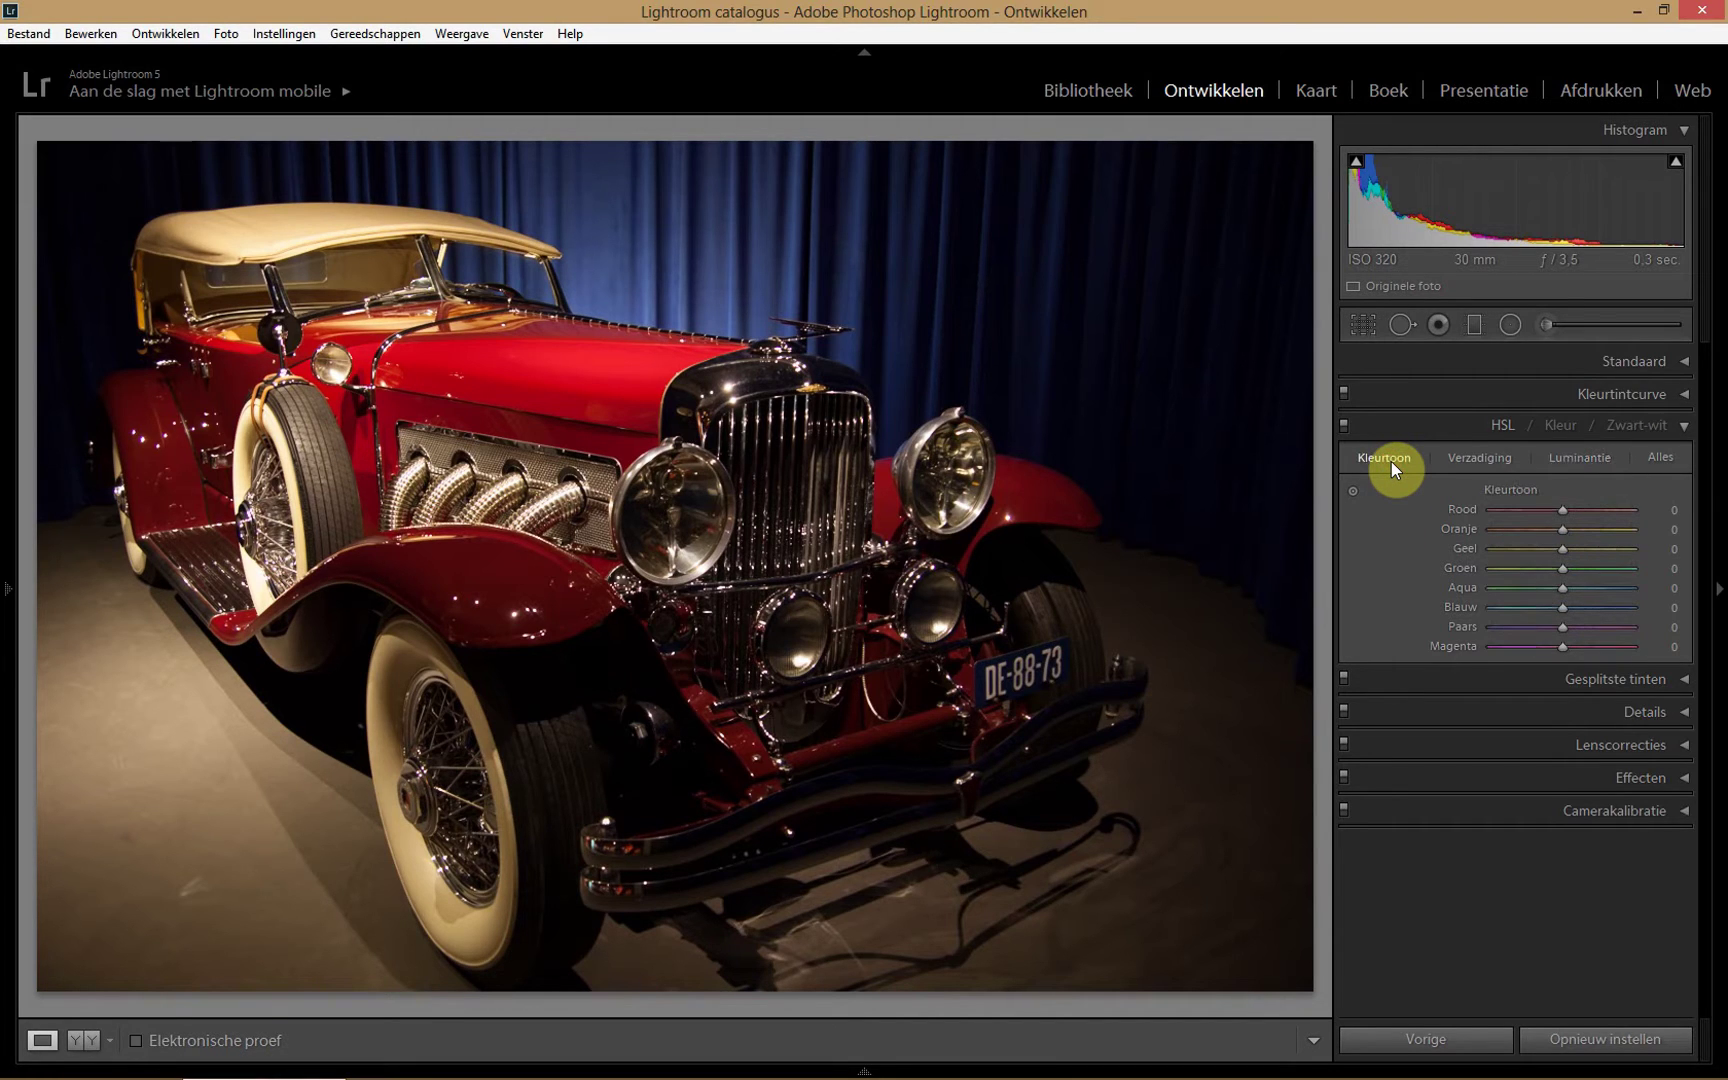
{"action": "left_click", "coordinate": [1463, 462]}
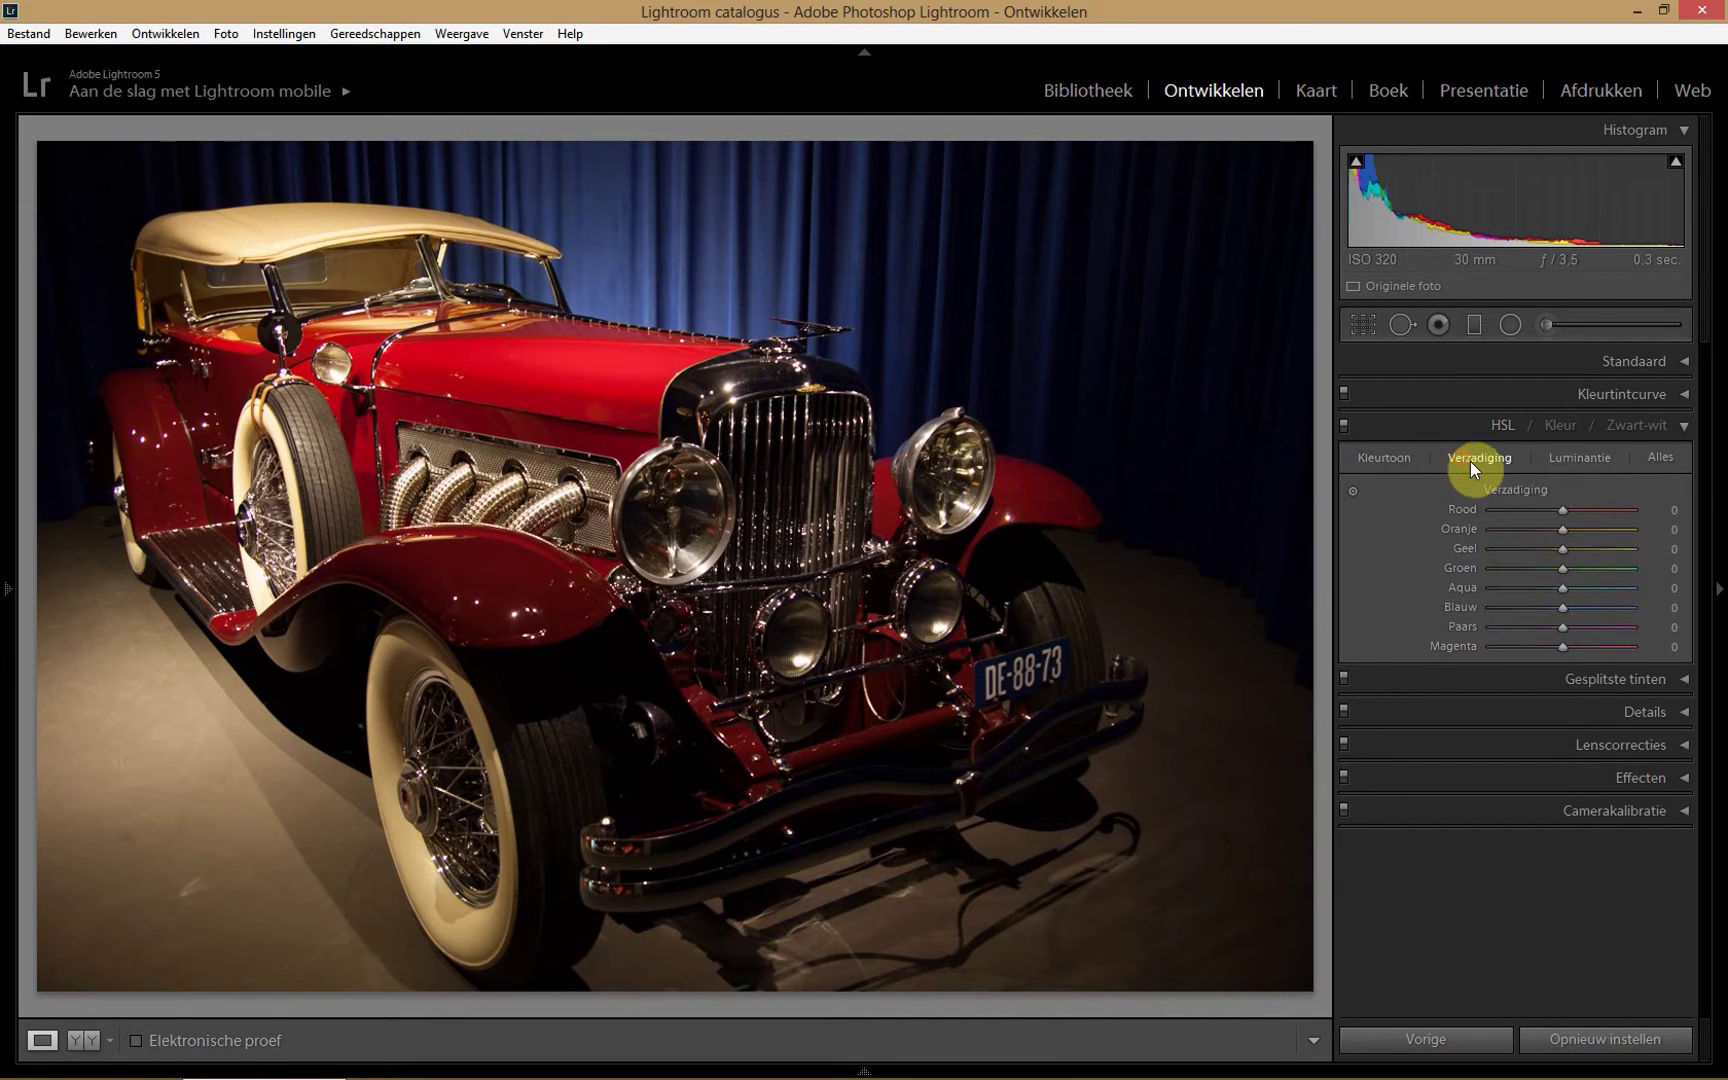
{"action": "left_click", "coordinate": [1601, 468]}
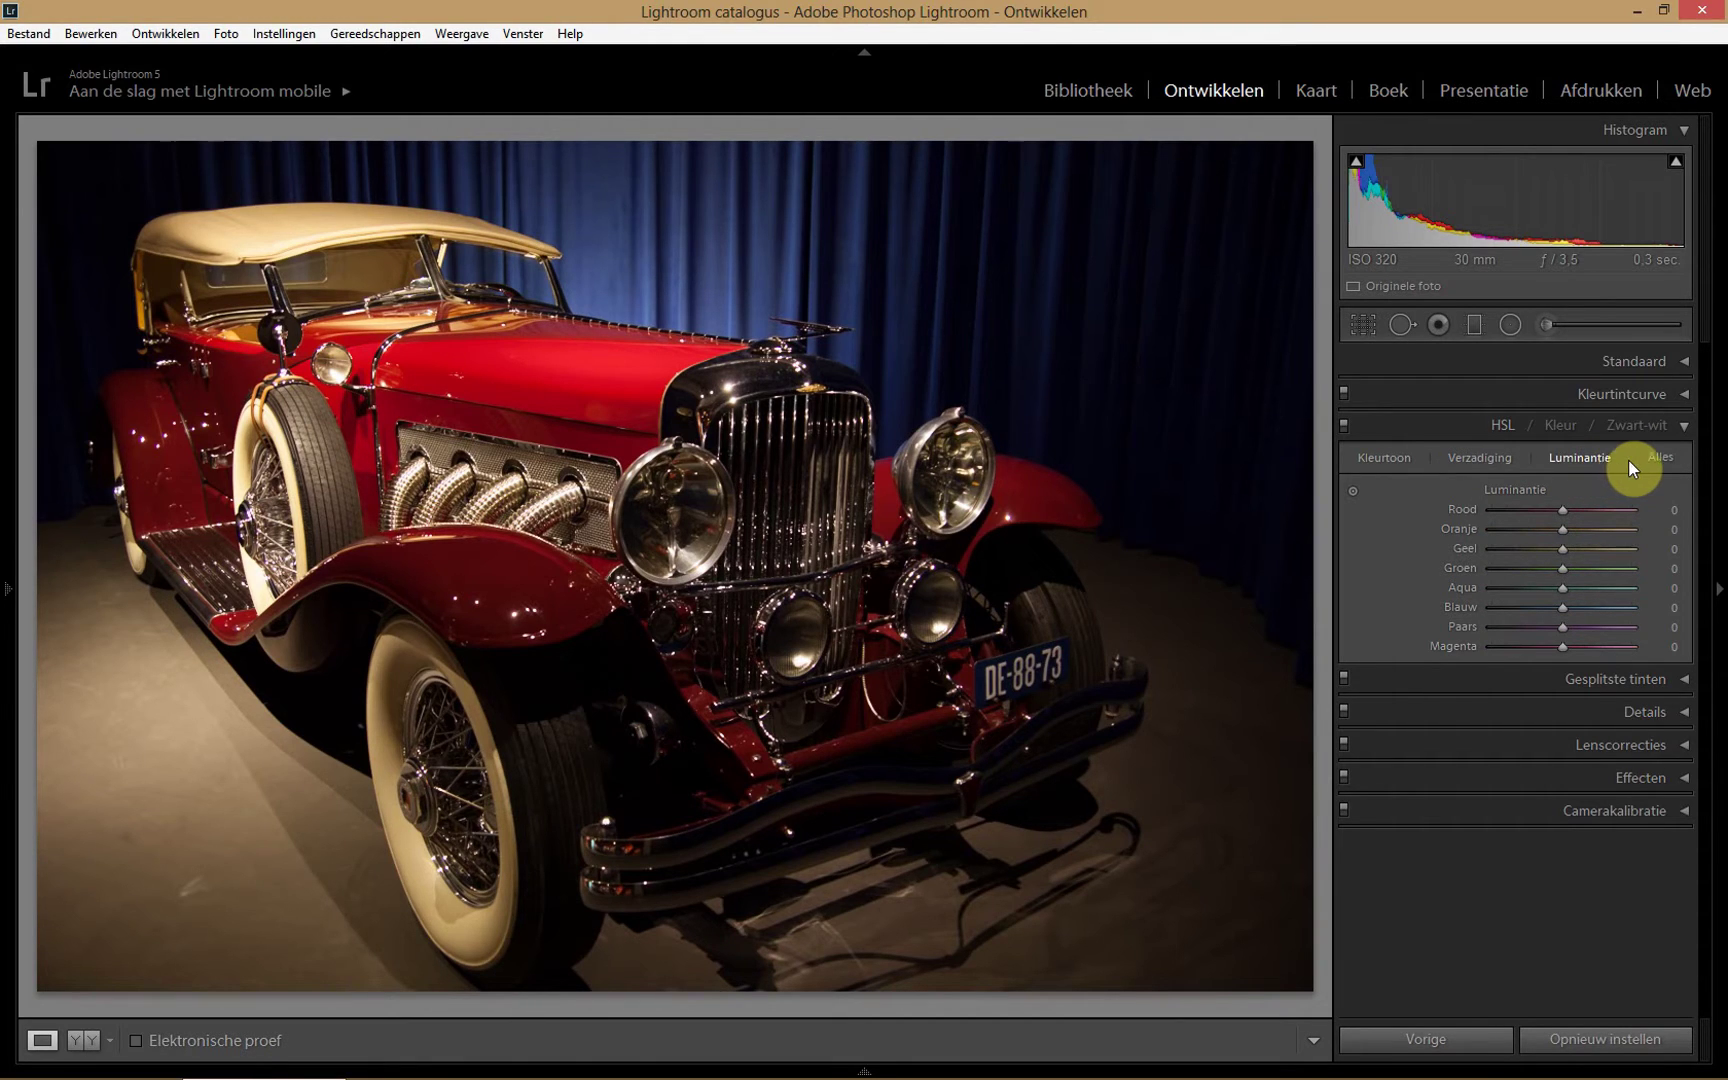
{"action": "left_click", "coordinate": [1664, 462]}
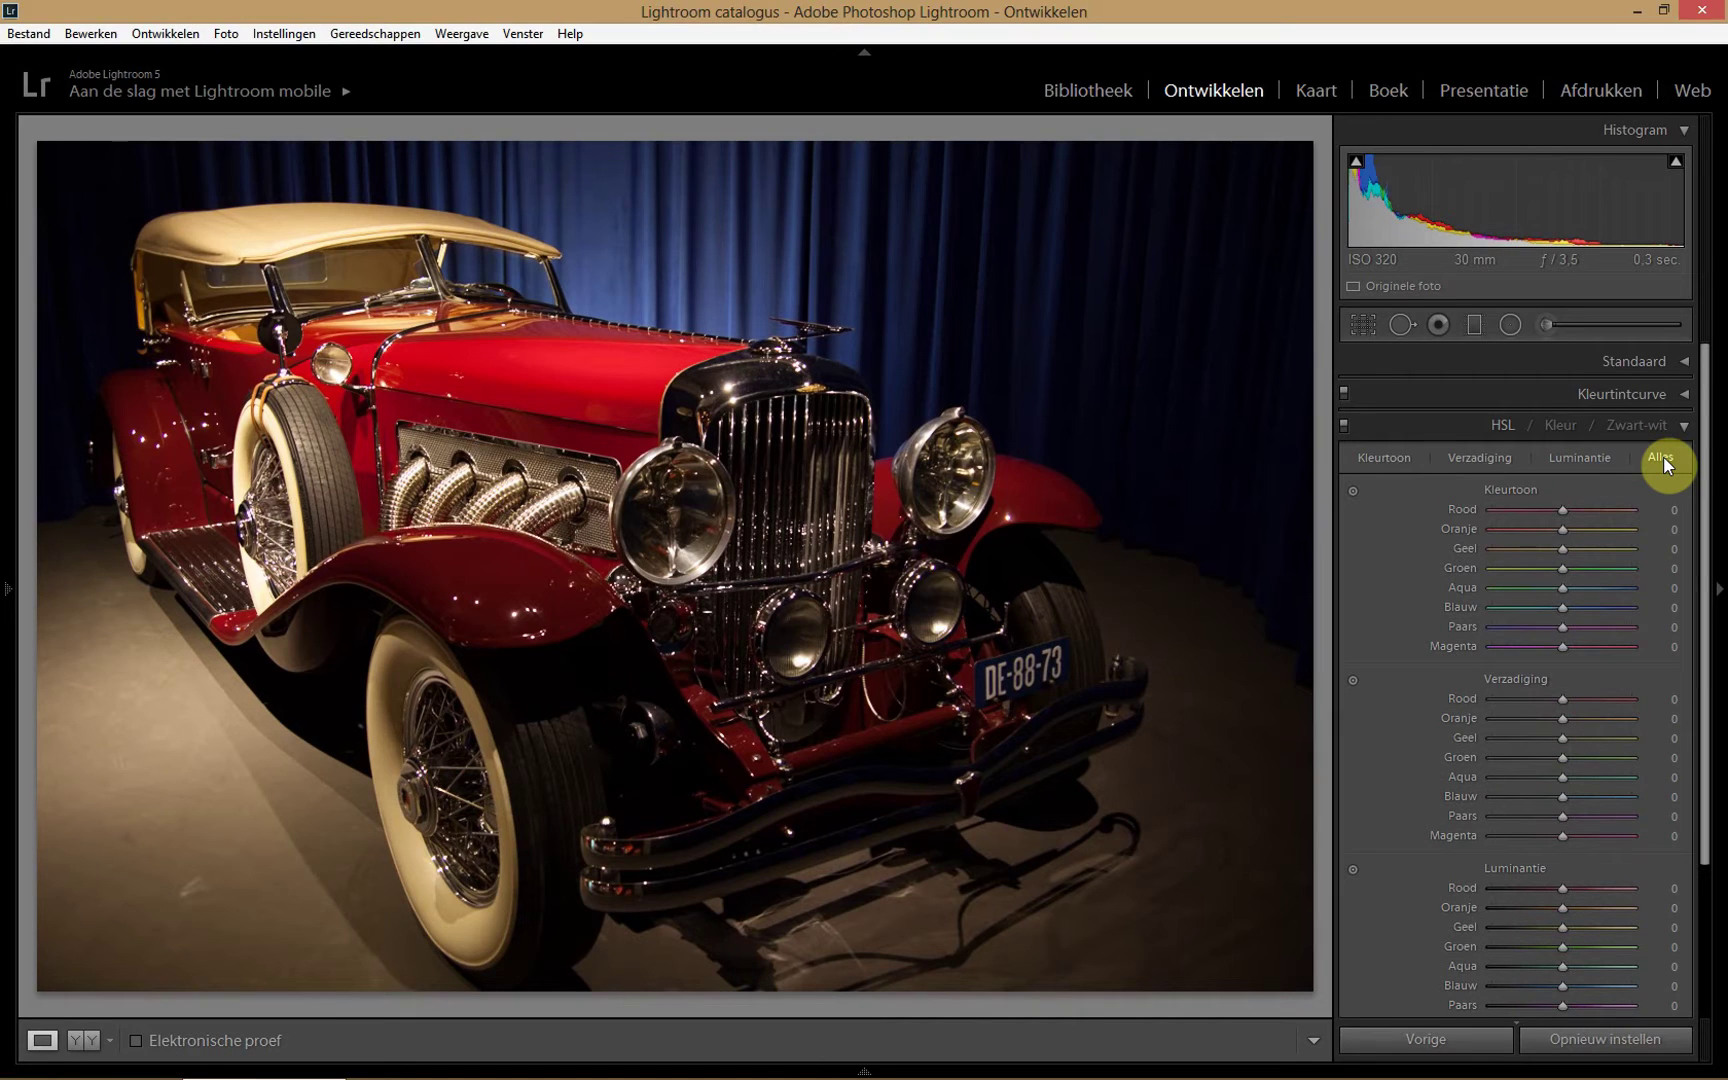
{"action": "left_click", "coordinate": [1386, 462]}
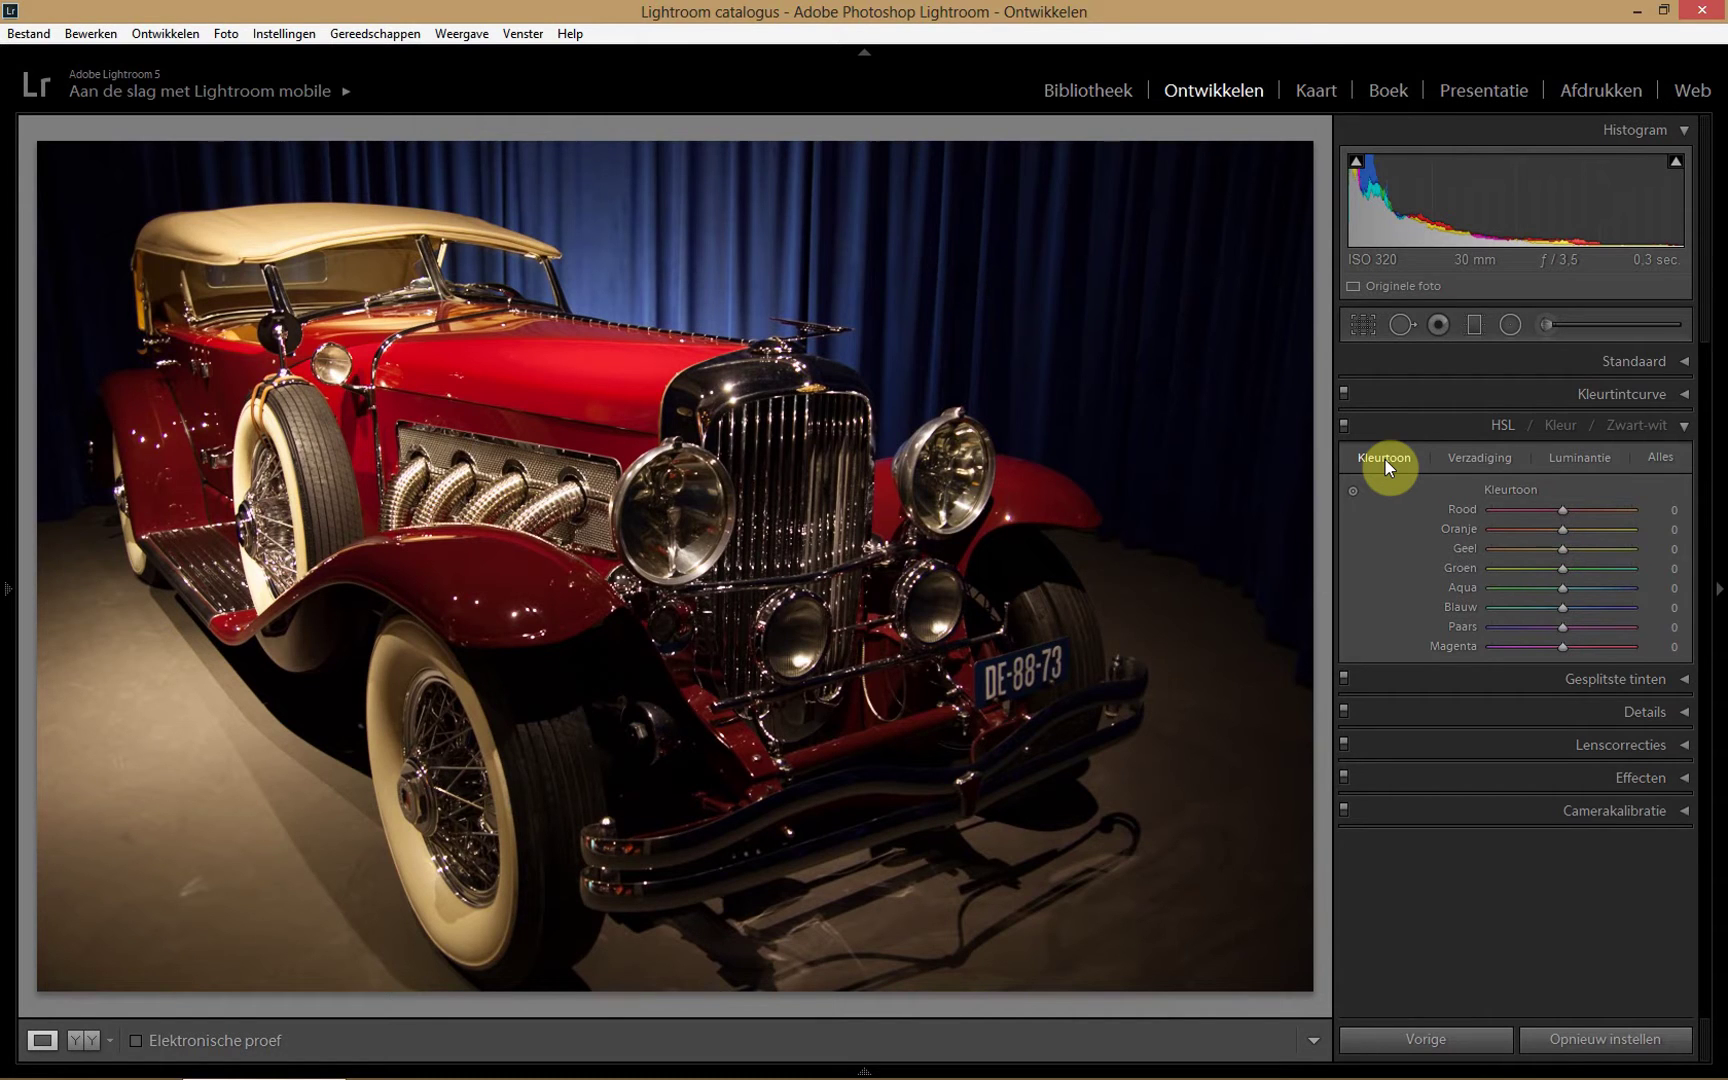
{"action": "left_click", "coordinate": [607, 372]}
{"action": "left_click_drag", "start_coordinate": [1561, 509], "coordinate": [1477, 508]}
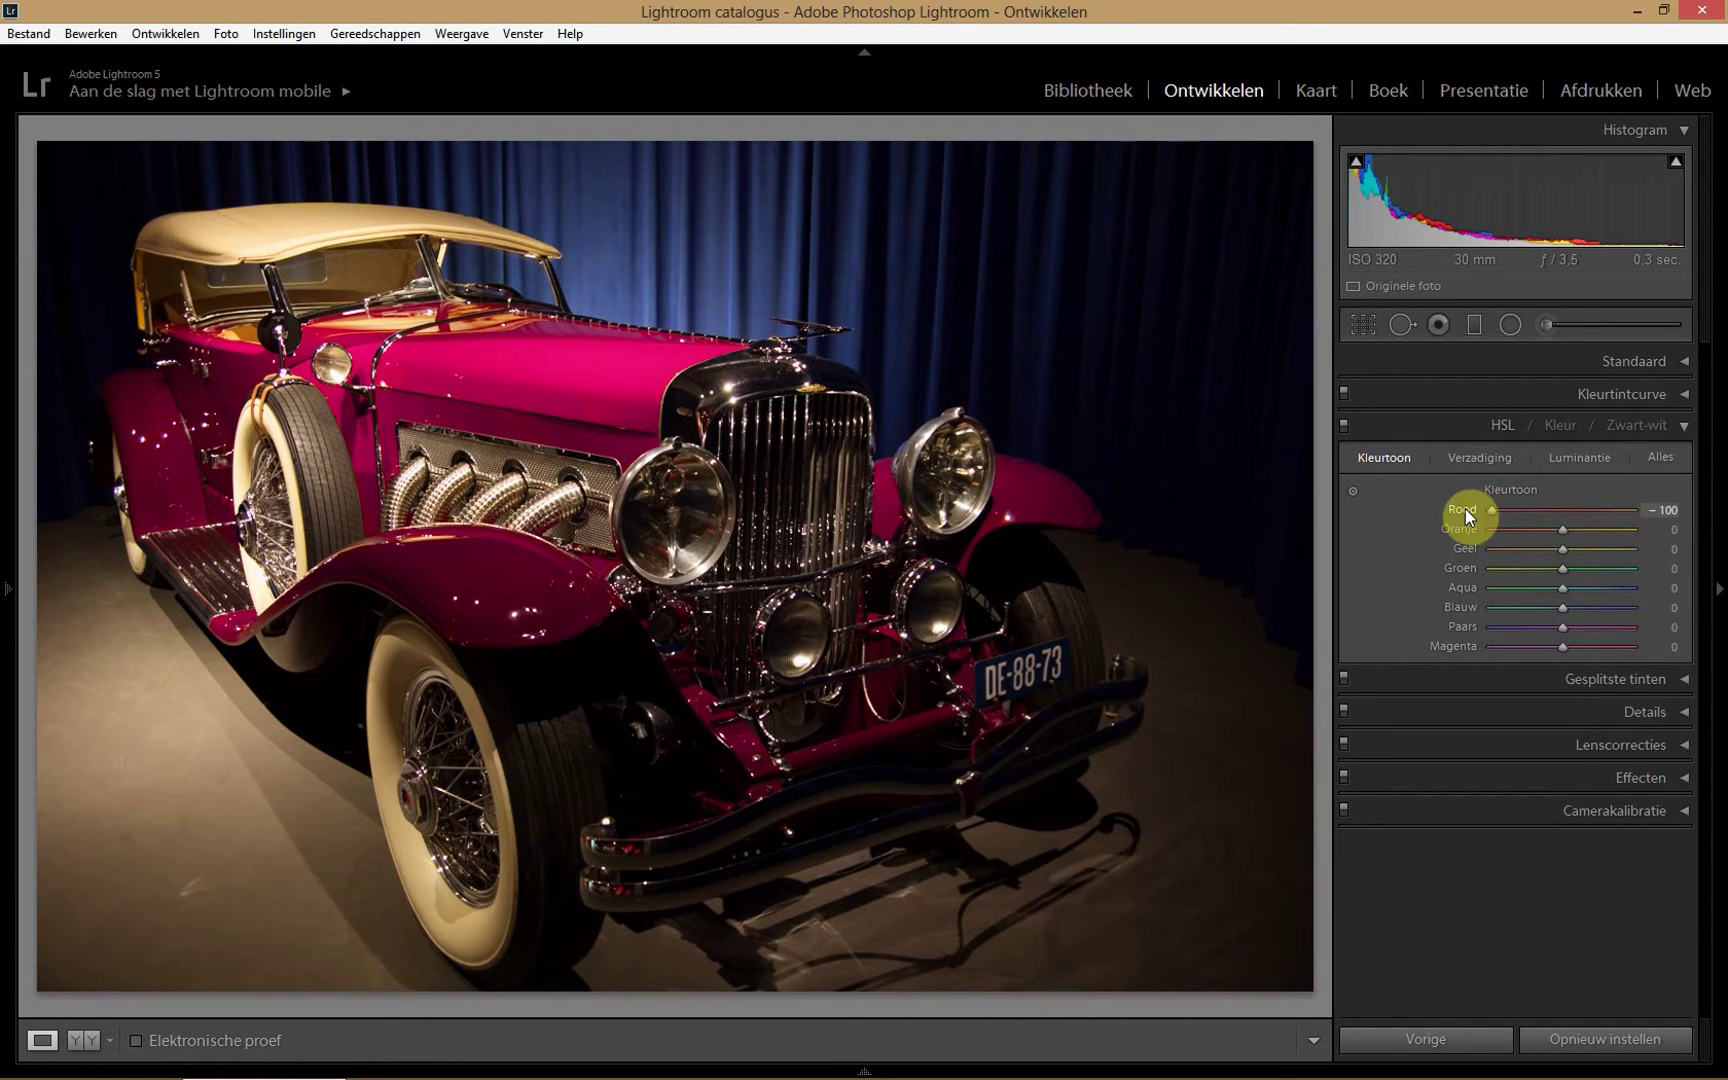
{"action": "left_click", "coordinate": [1465, 508]}
{"action": "left_click_drag", "start_coordinate": [1493, 512], "coordinate": [1602, 512]}
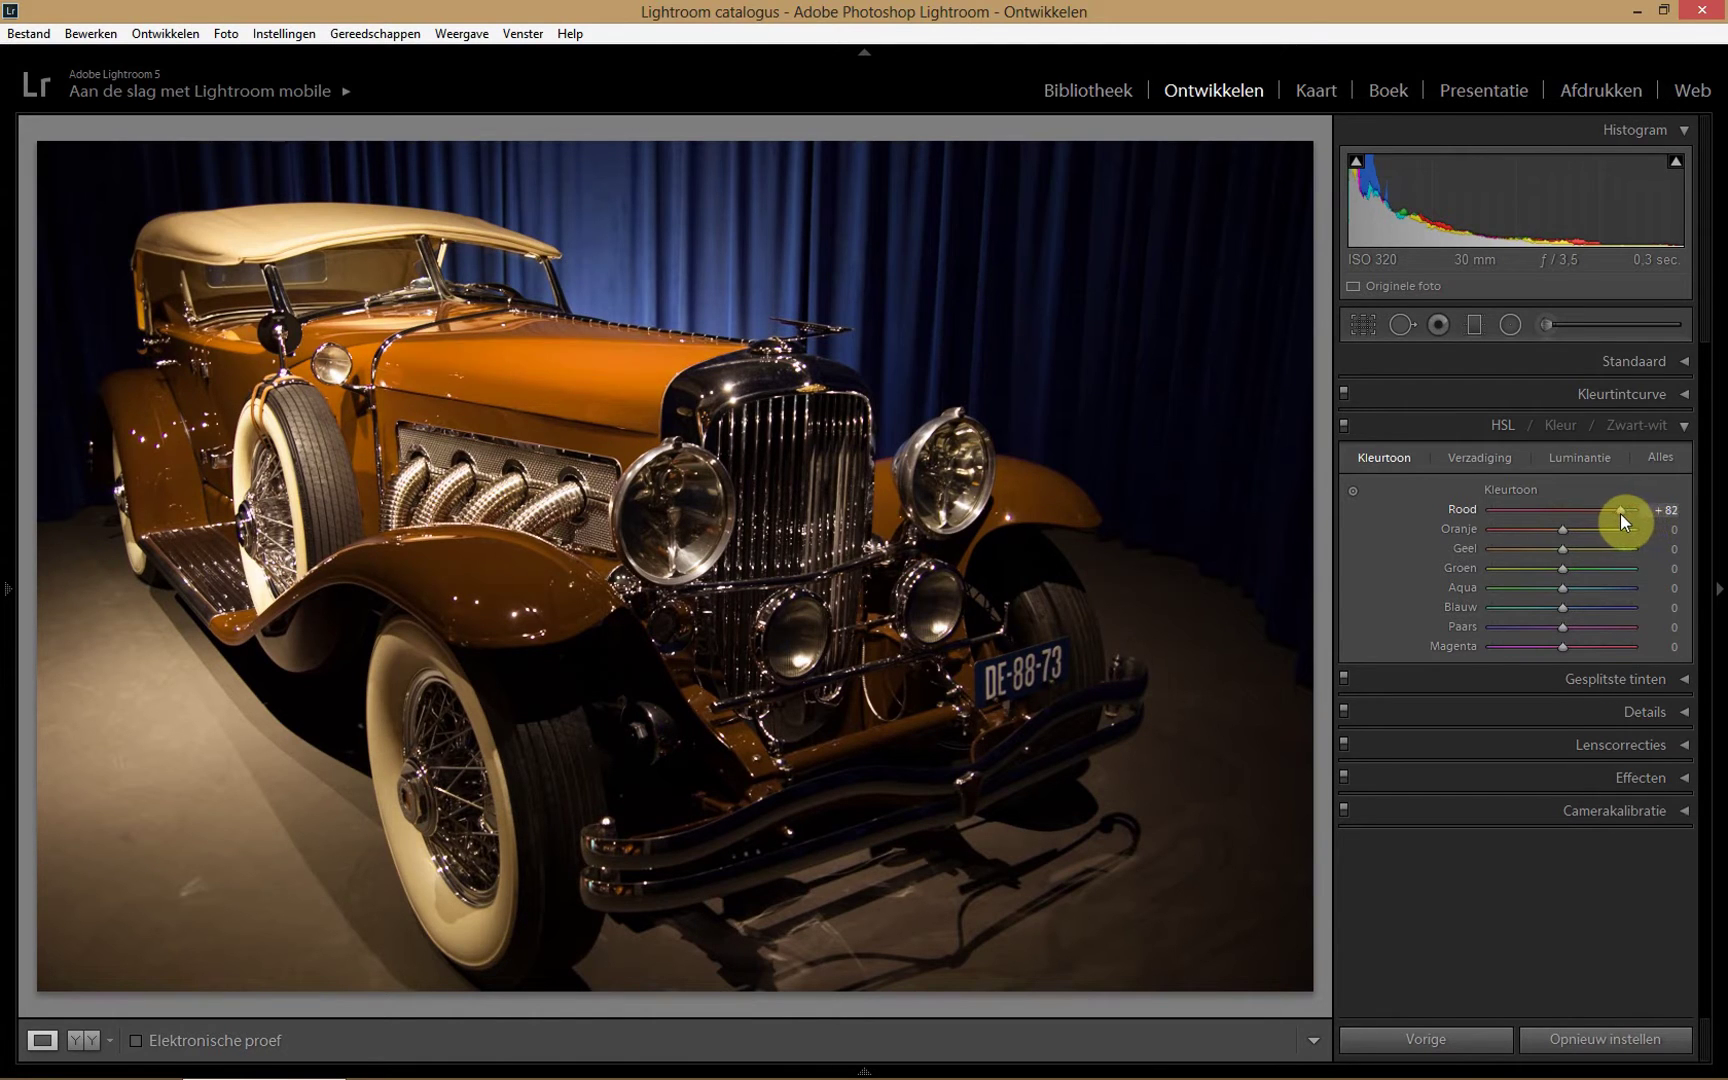
{"action": "left_click_drag", "start_coordinate": [1612, 514], "coordinate": [1598, 514]}
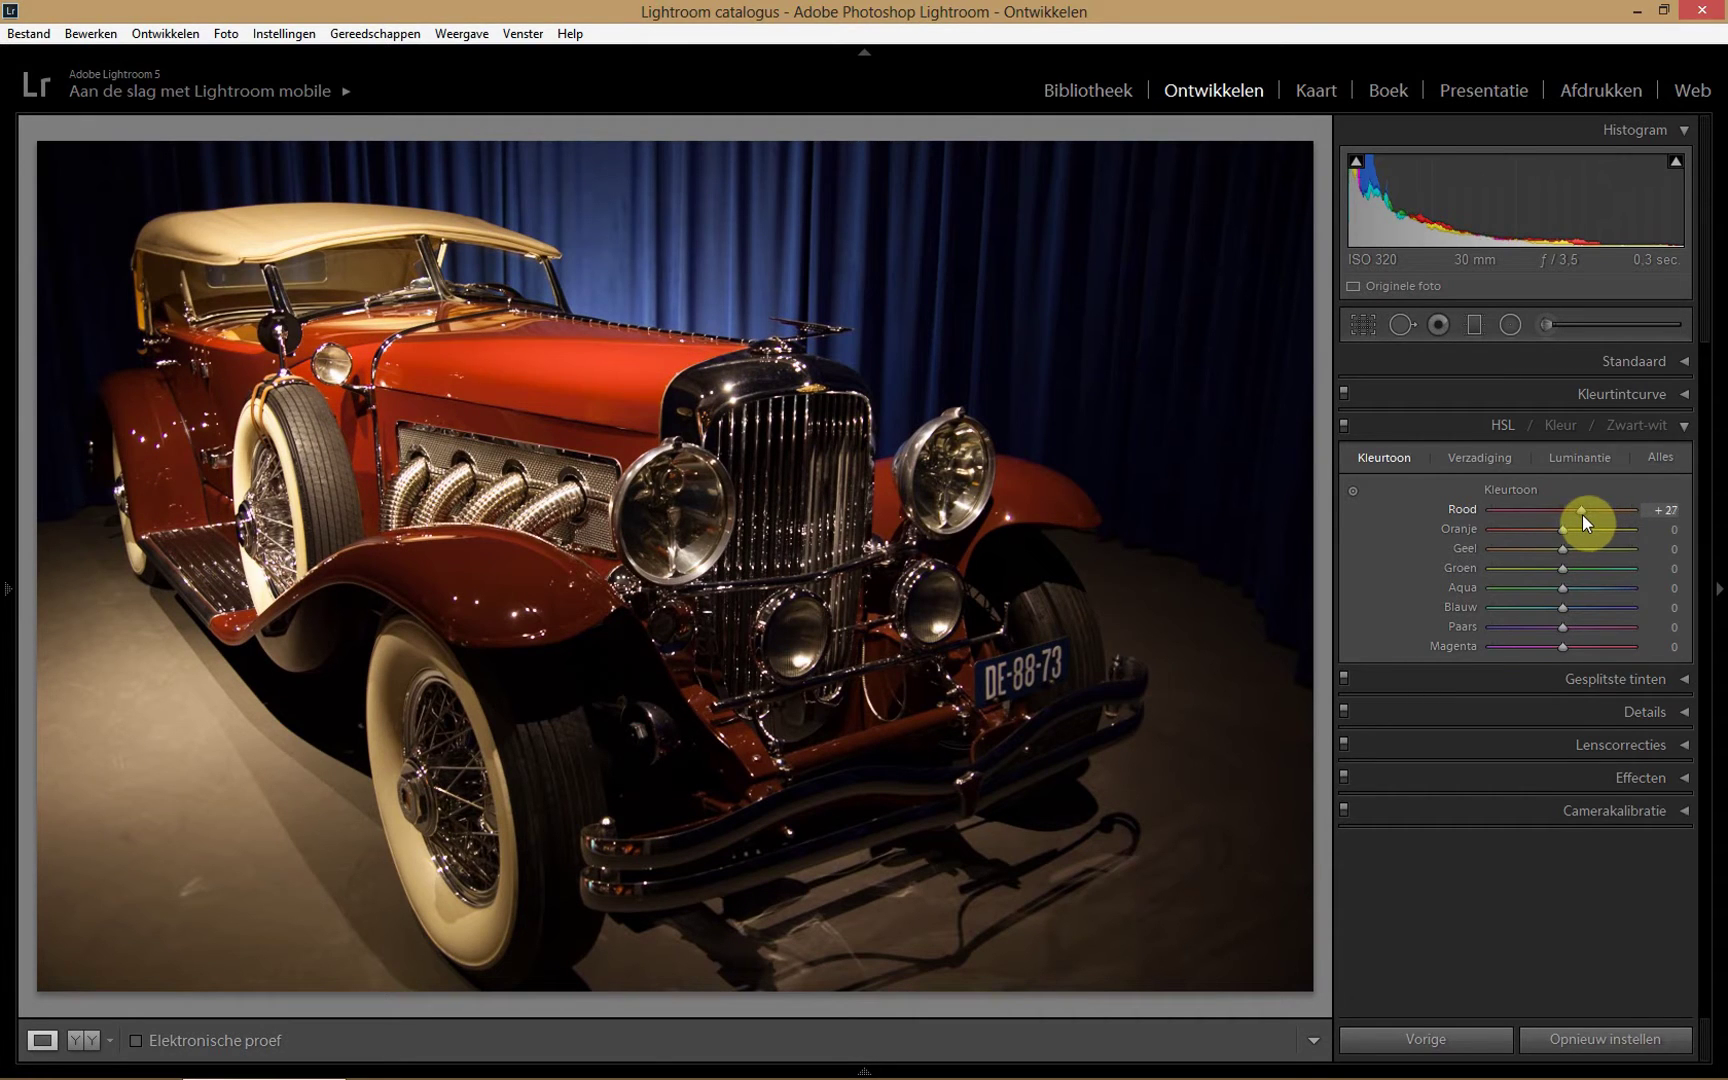
{"action": "left_click_drag", "start_coordinate": [1580, 514], "coordinate": [1563, 514]}
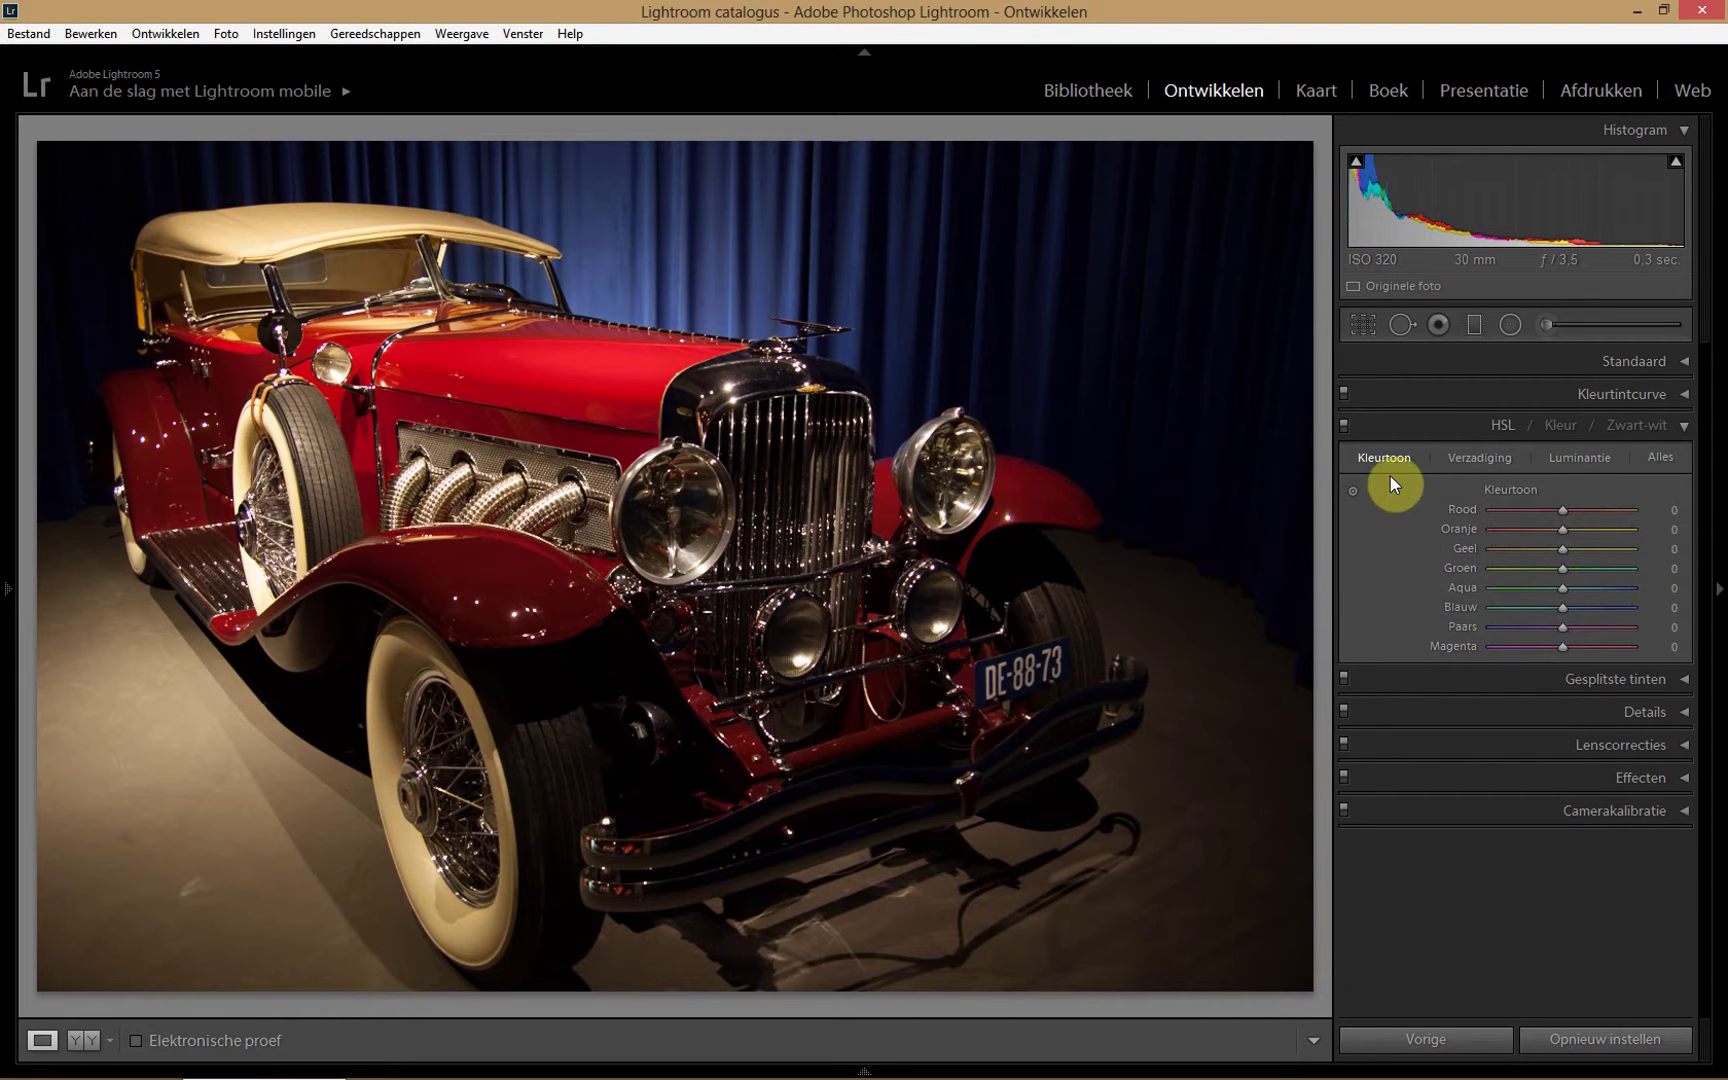
In the Verzadiging view, preview red saturation at -100 and +100, then return it to 0.
{"action": "left_click", "coordinate": [1484, 462]}
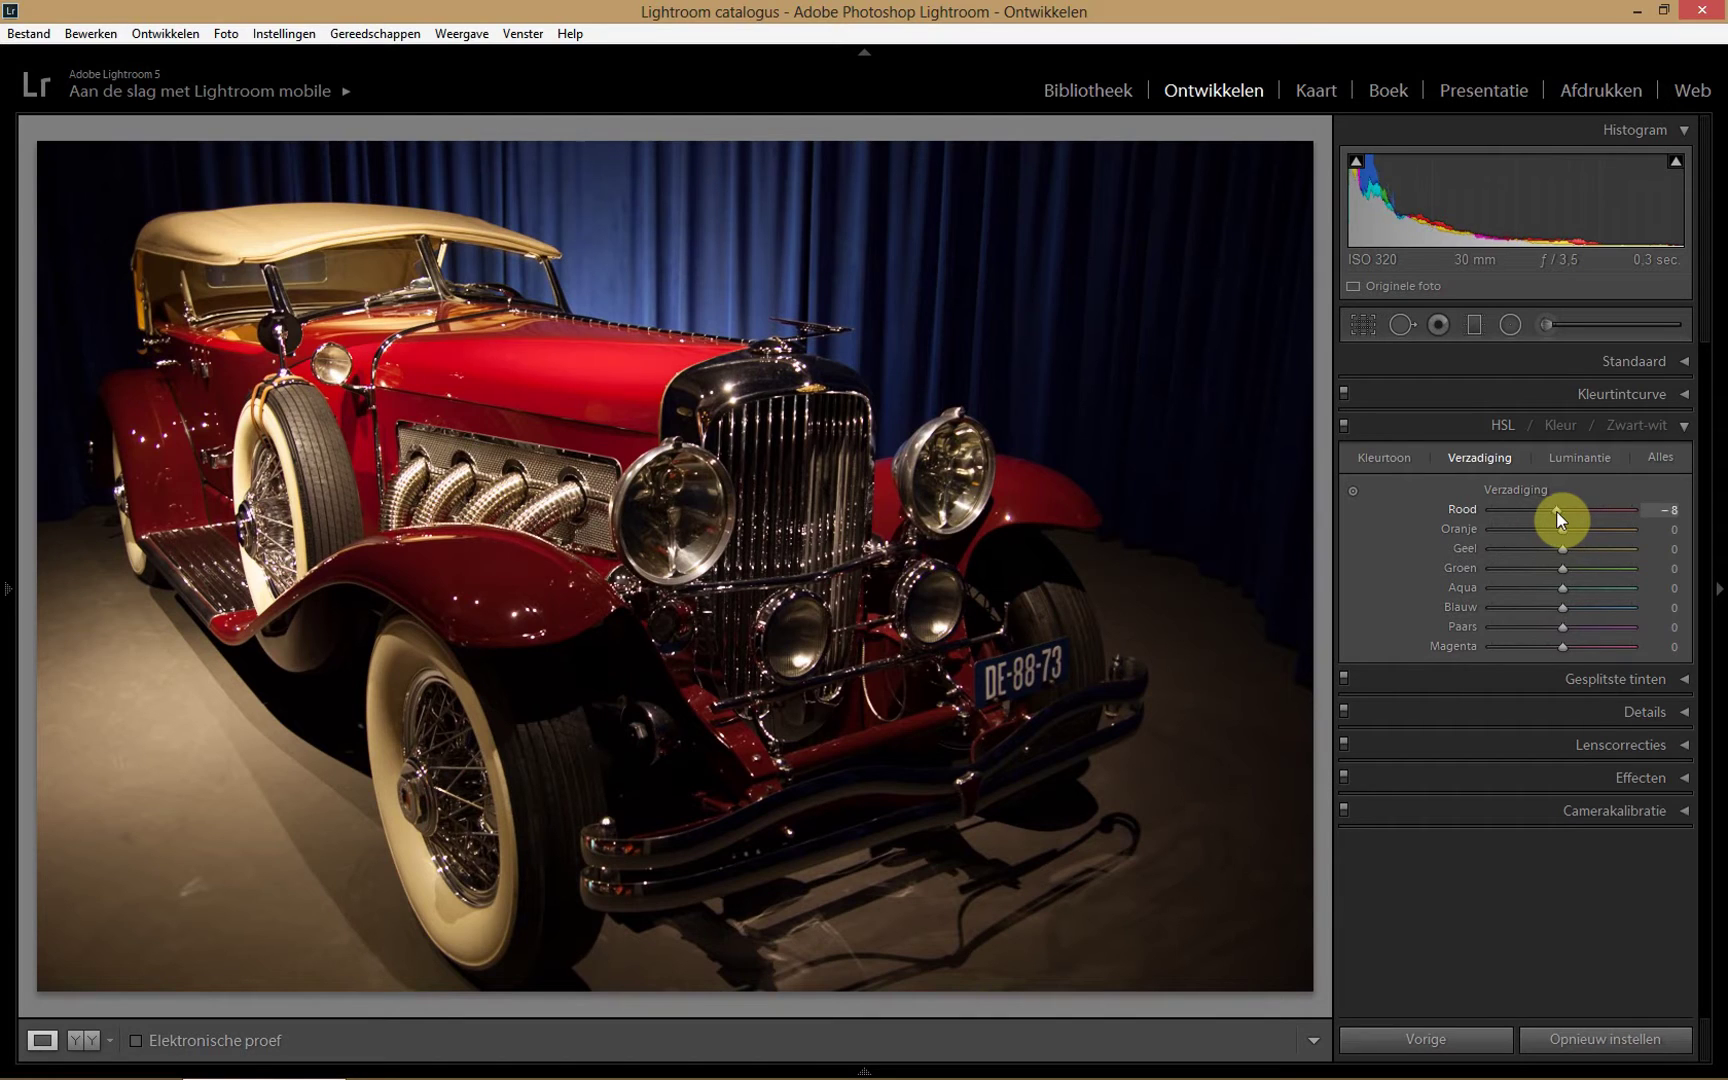
{"action": "left_click_drag", "start_coordinate": [1557, 510], "coordinate": [1490, 514]}
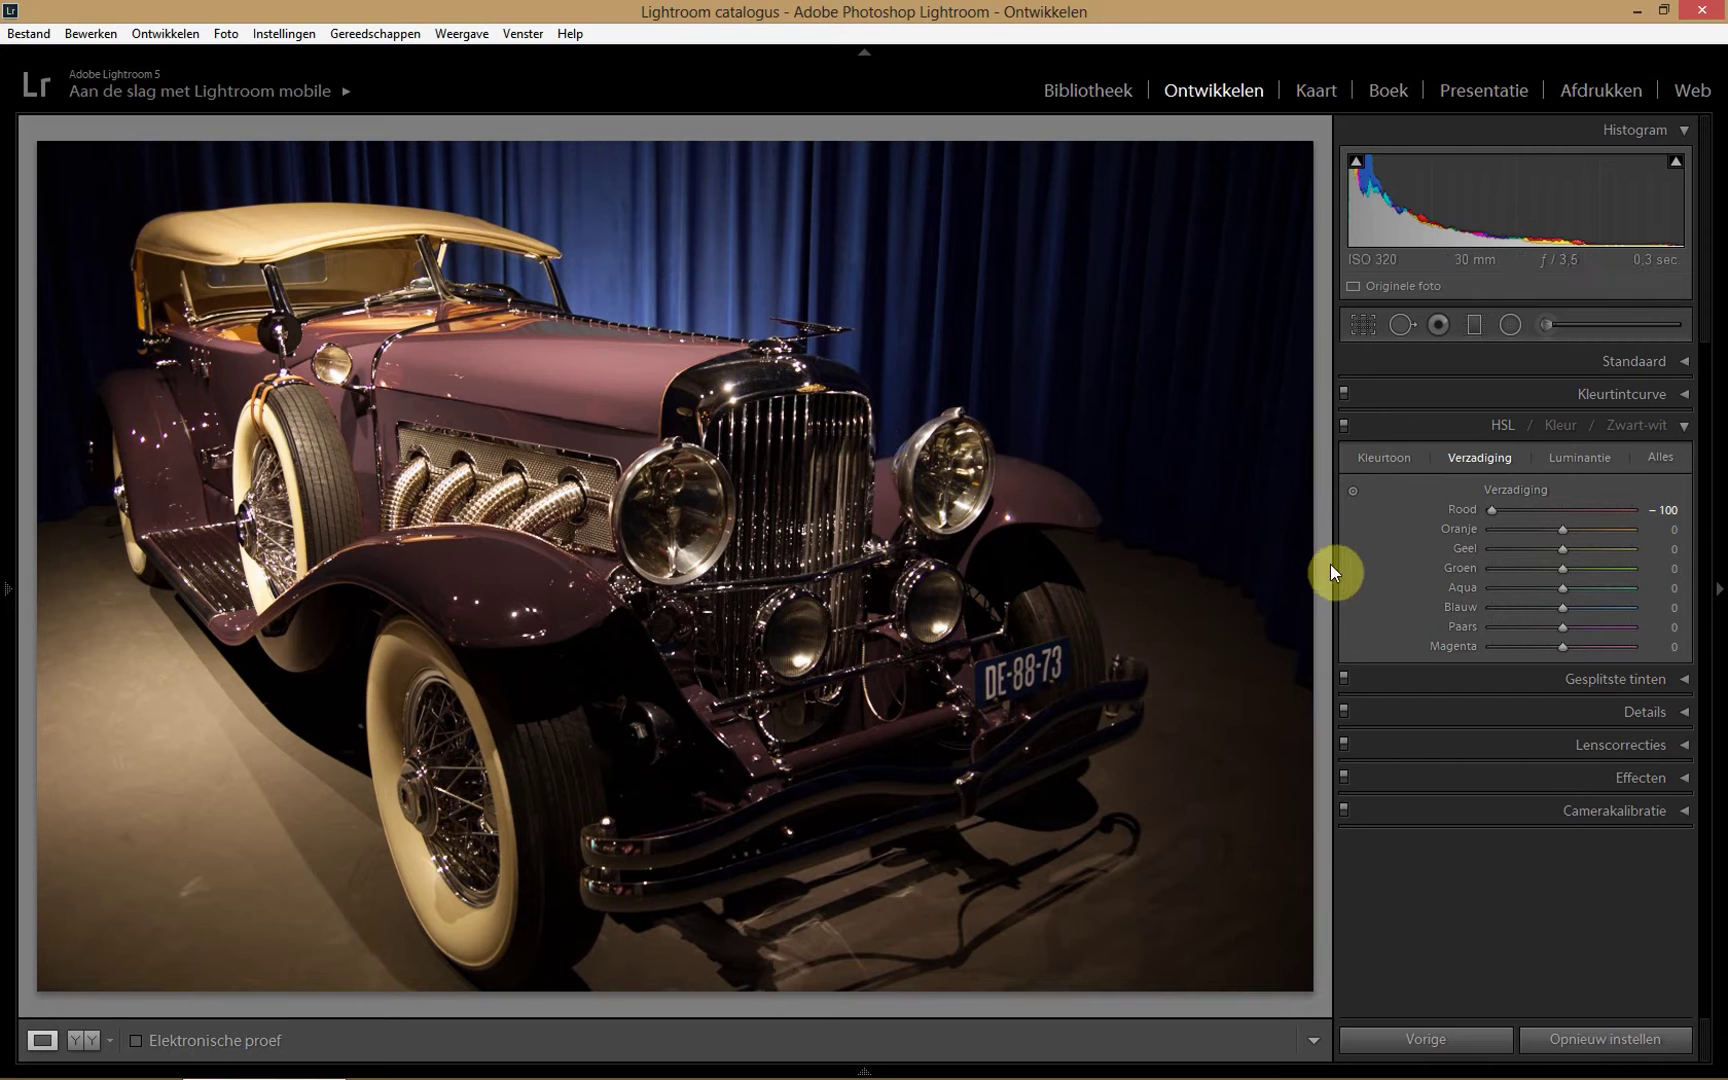
{"action": "left_click_drag", "start_coordinate": [1491, 512], "coordinate": [1650, 515]}
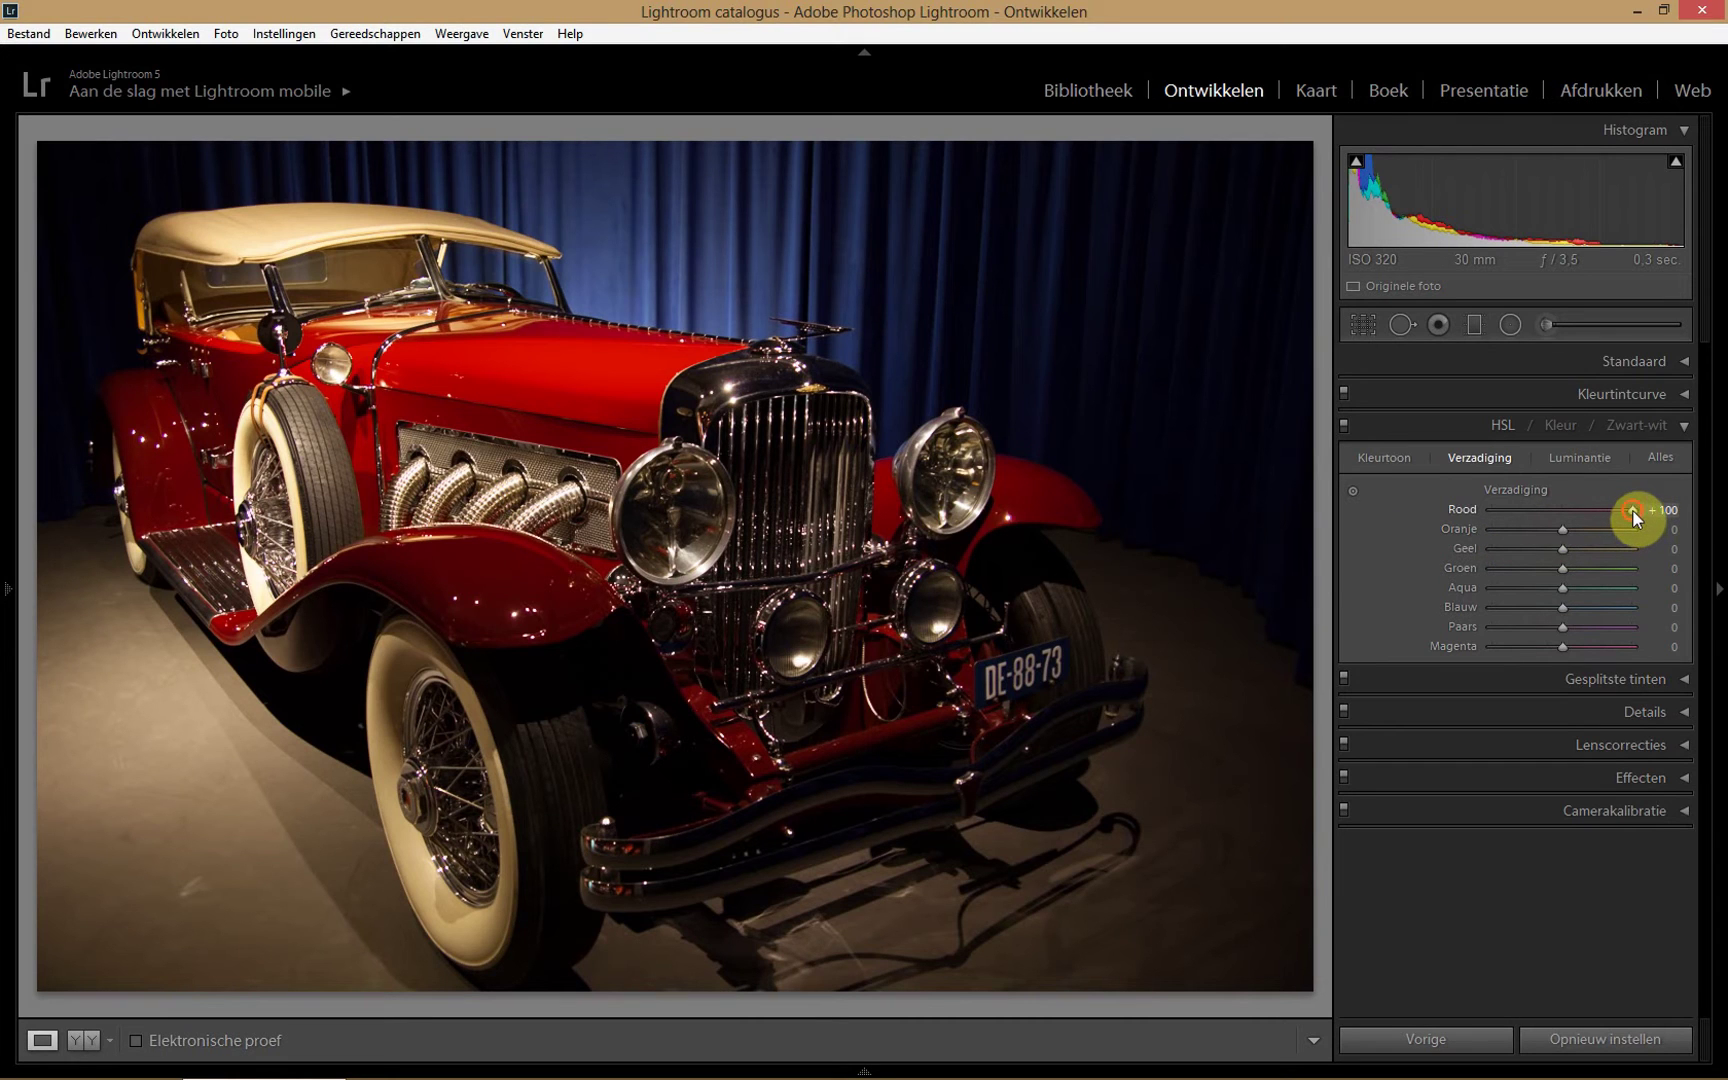
{"action": "mouse_move", "coordinate": [1634, 515]}
{"action": "left_mouse_down"}
{"action": "mouse_move", "coordinate": [1451, 520]}
{"action": "mouse_move", "coordinate": [1657, 529]}
{"action": "mouse_move", "coordinate": [1565, 530]}
{"action": "left_mouse_up"}
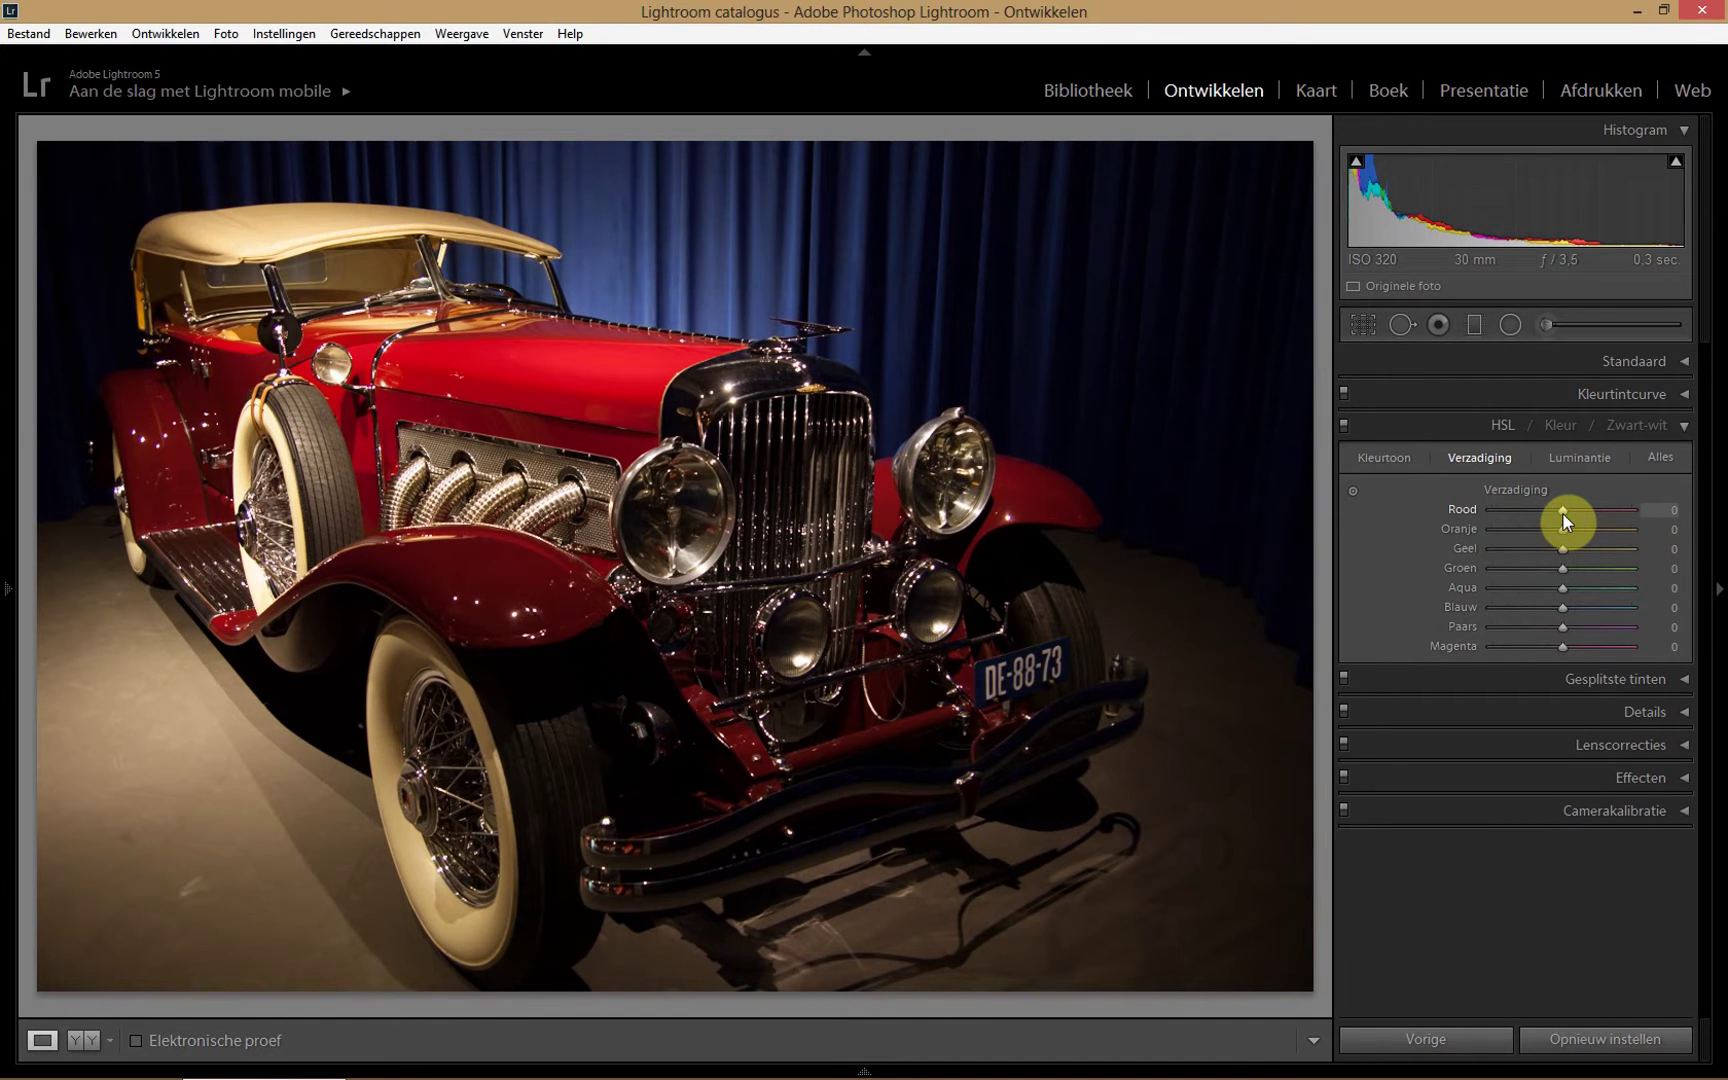
In the Luminantie view, preview red luminance at both extremes, then return it to 0.
{"action": "left_click", "coordinate": [1579, 458]}
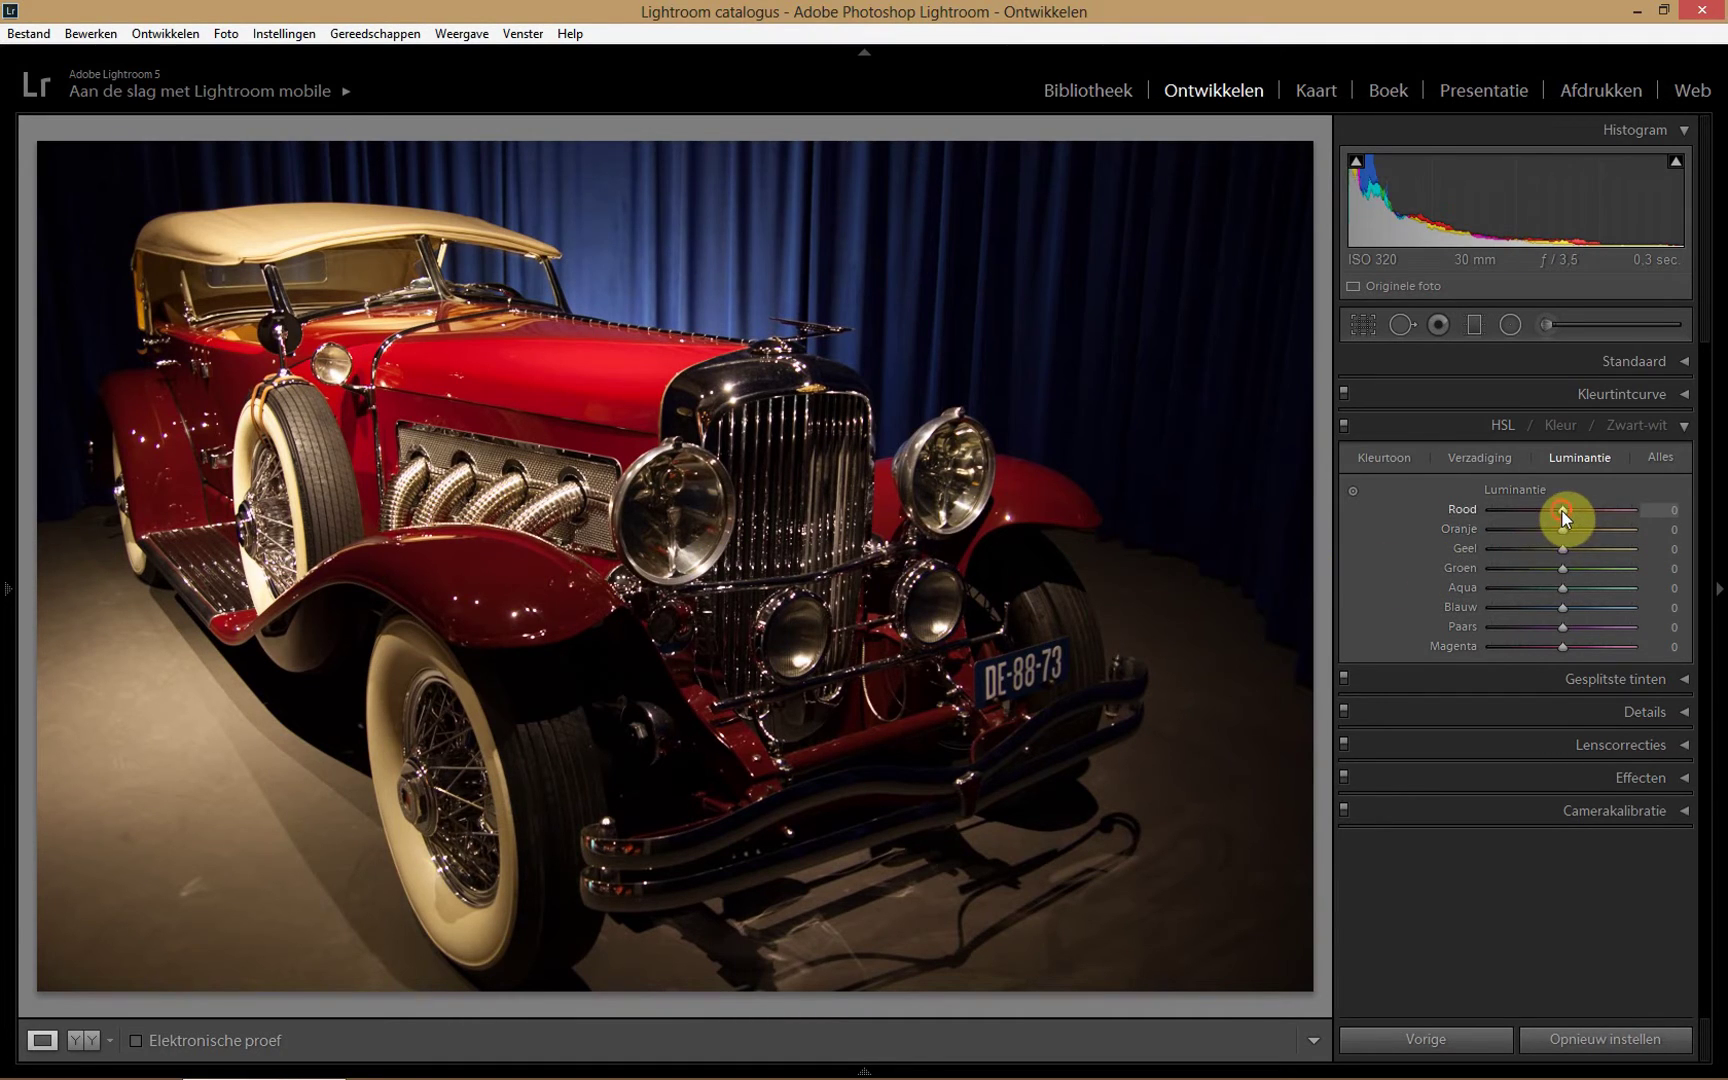
{"action": "left_click_drag", "start_coordinate": [1563, 515], "coordinate": [1492, 518]}
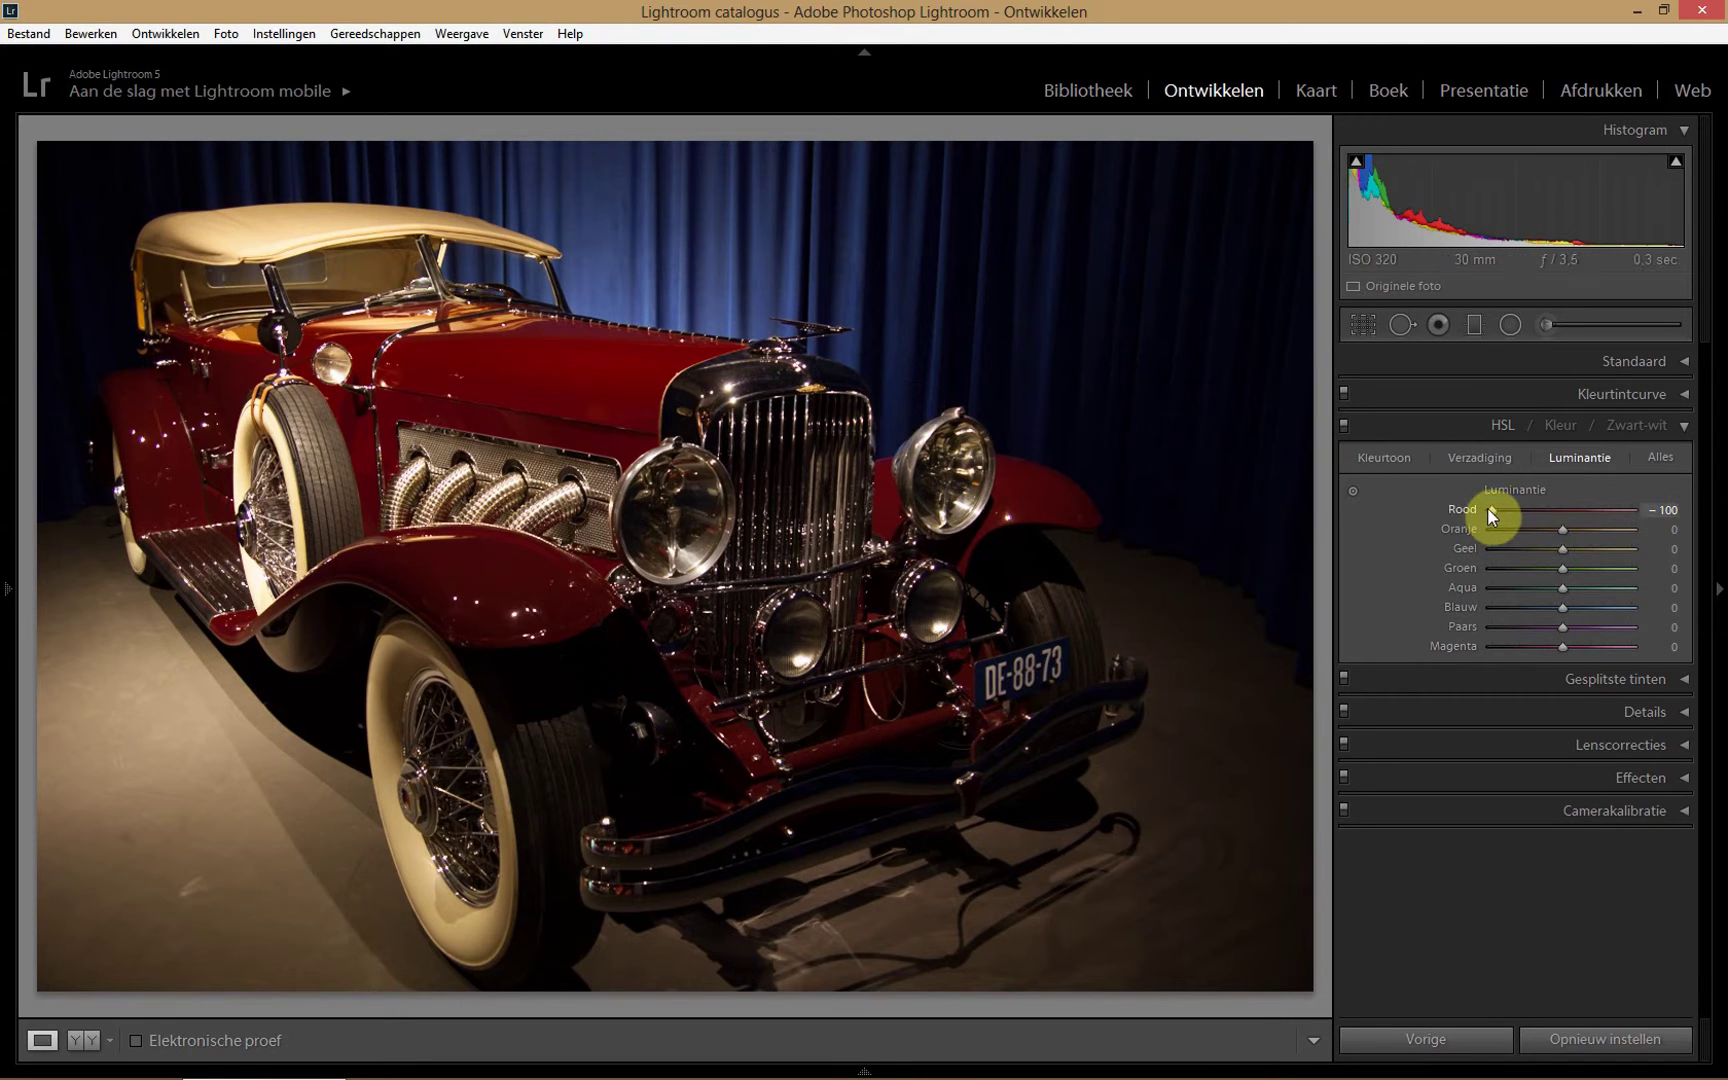
{"action": "left_click_drag", "start_coordinate": [1488, 509], "coordinate": [1636, 513]}
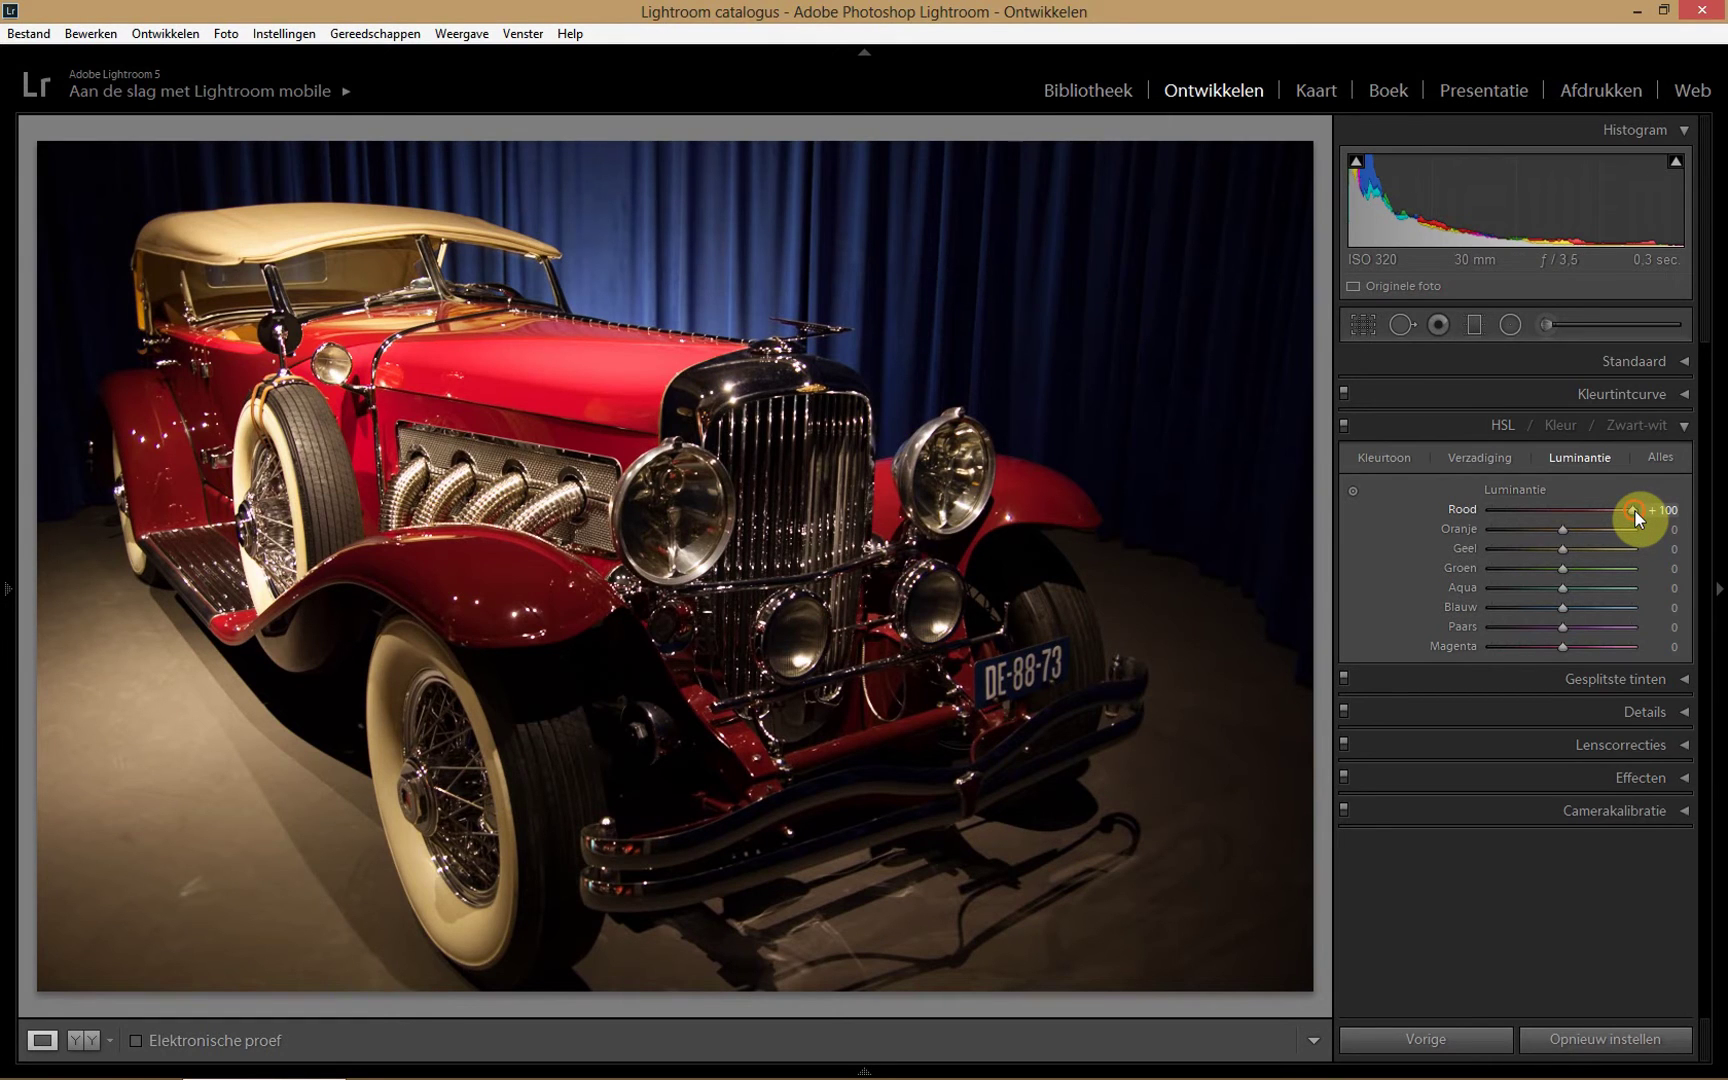
{"action": "mouse_move", "coordinate": [1635, 512]}
{"action": "left_mouse_down"}
{"action": "mouse_move", "coordinate": [1490, 523]}
{"action": "mouse_move", "coordinate": [1598, 513]}
{"action": "mouse_move", "coordinate": [1566, 519]}
{"action": "left_mouse_up"}
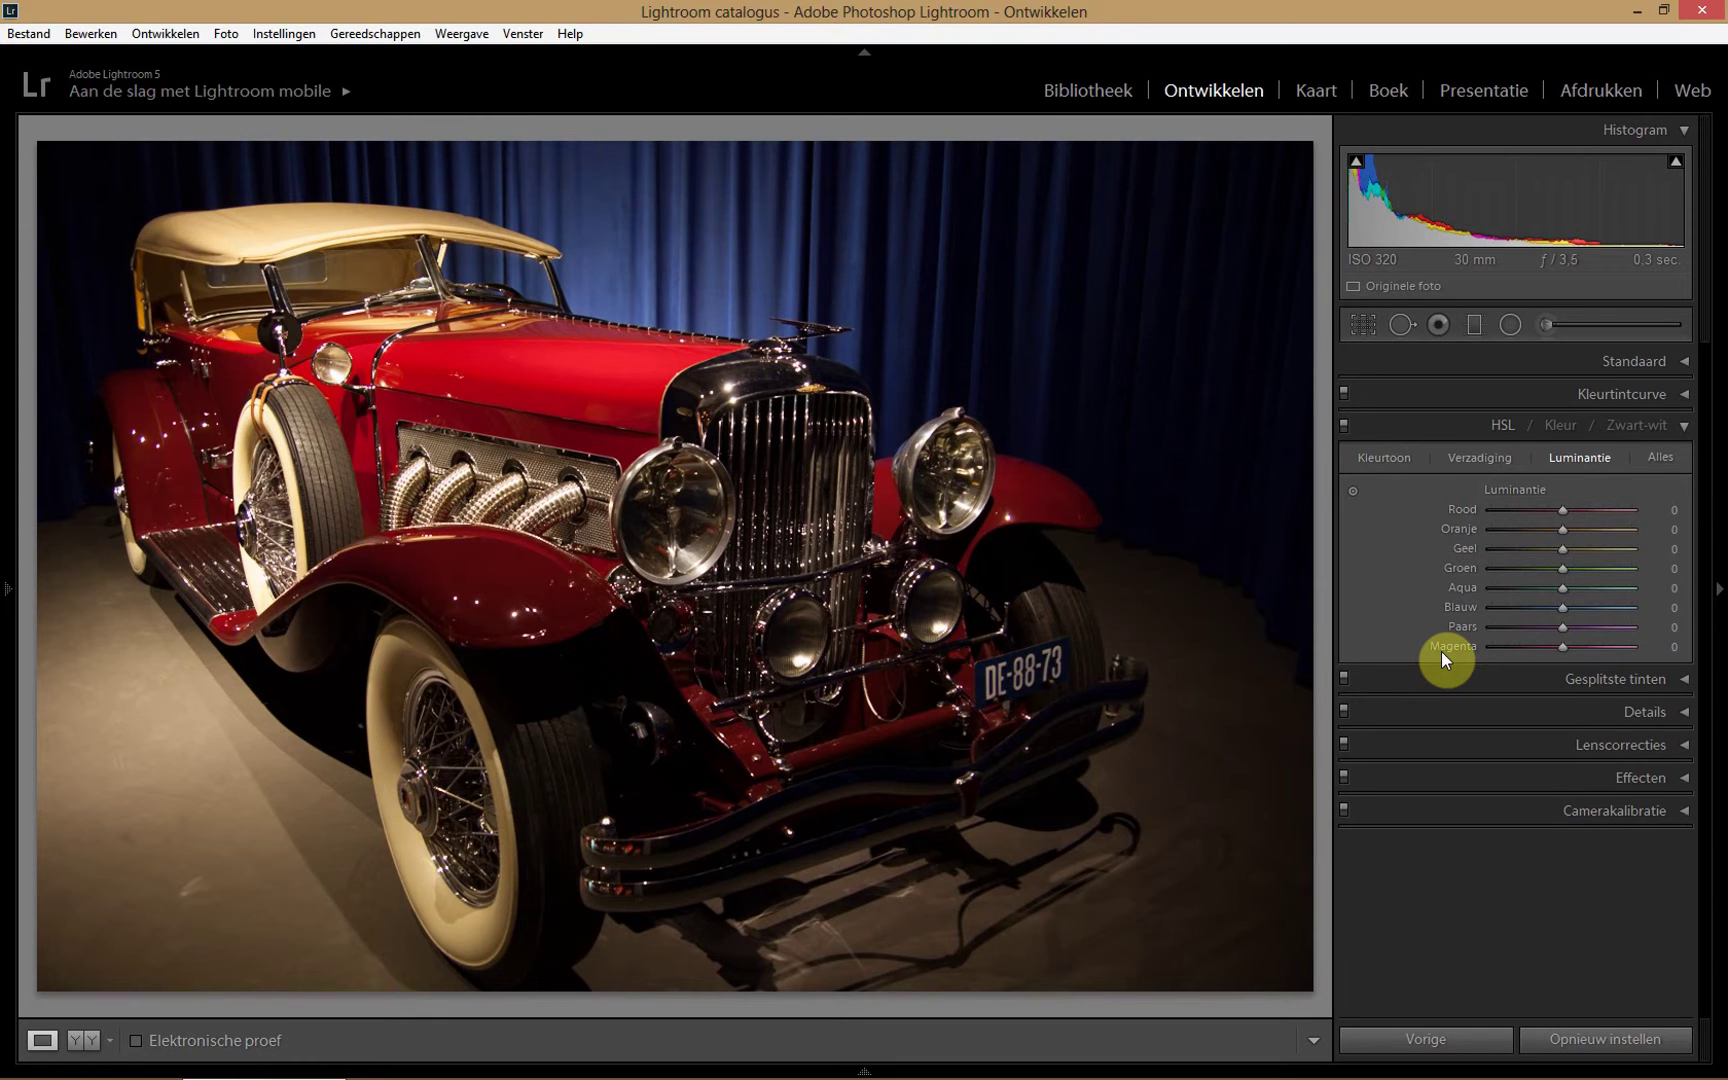
Show the Kleurtoon hue sliders and enable the HSL targeted adjustment tool.
{"action": "left_click", "coordinate": [1400, 462]}
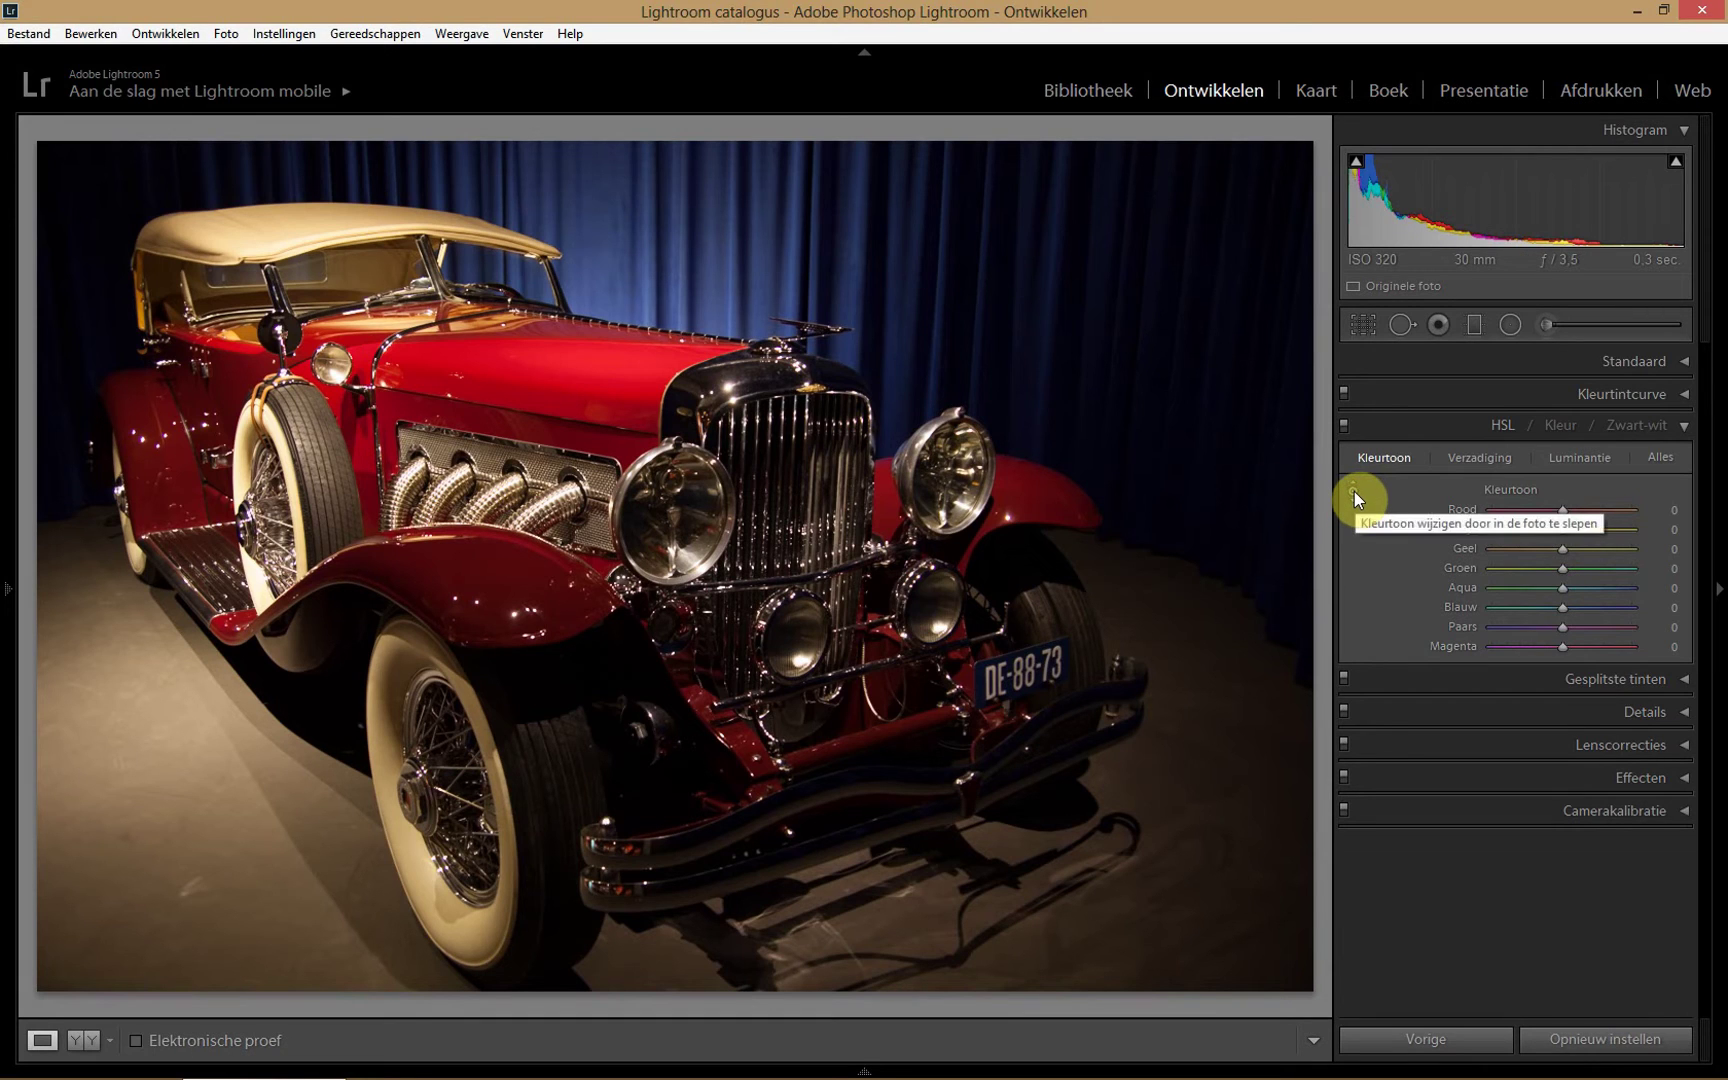
{"action": "left_click", "coordinate": [1354, 491]}
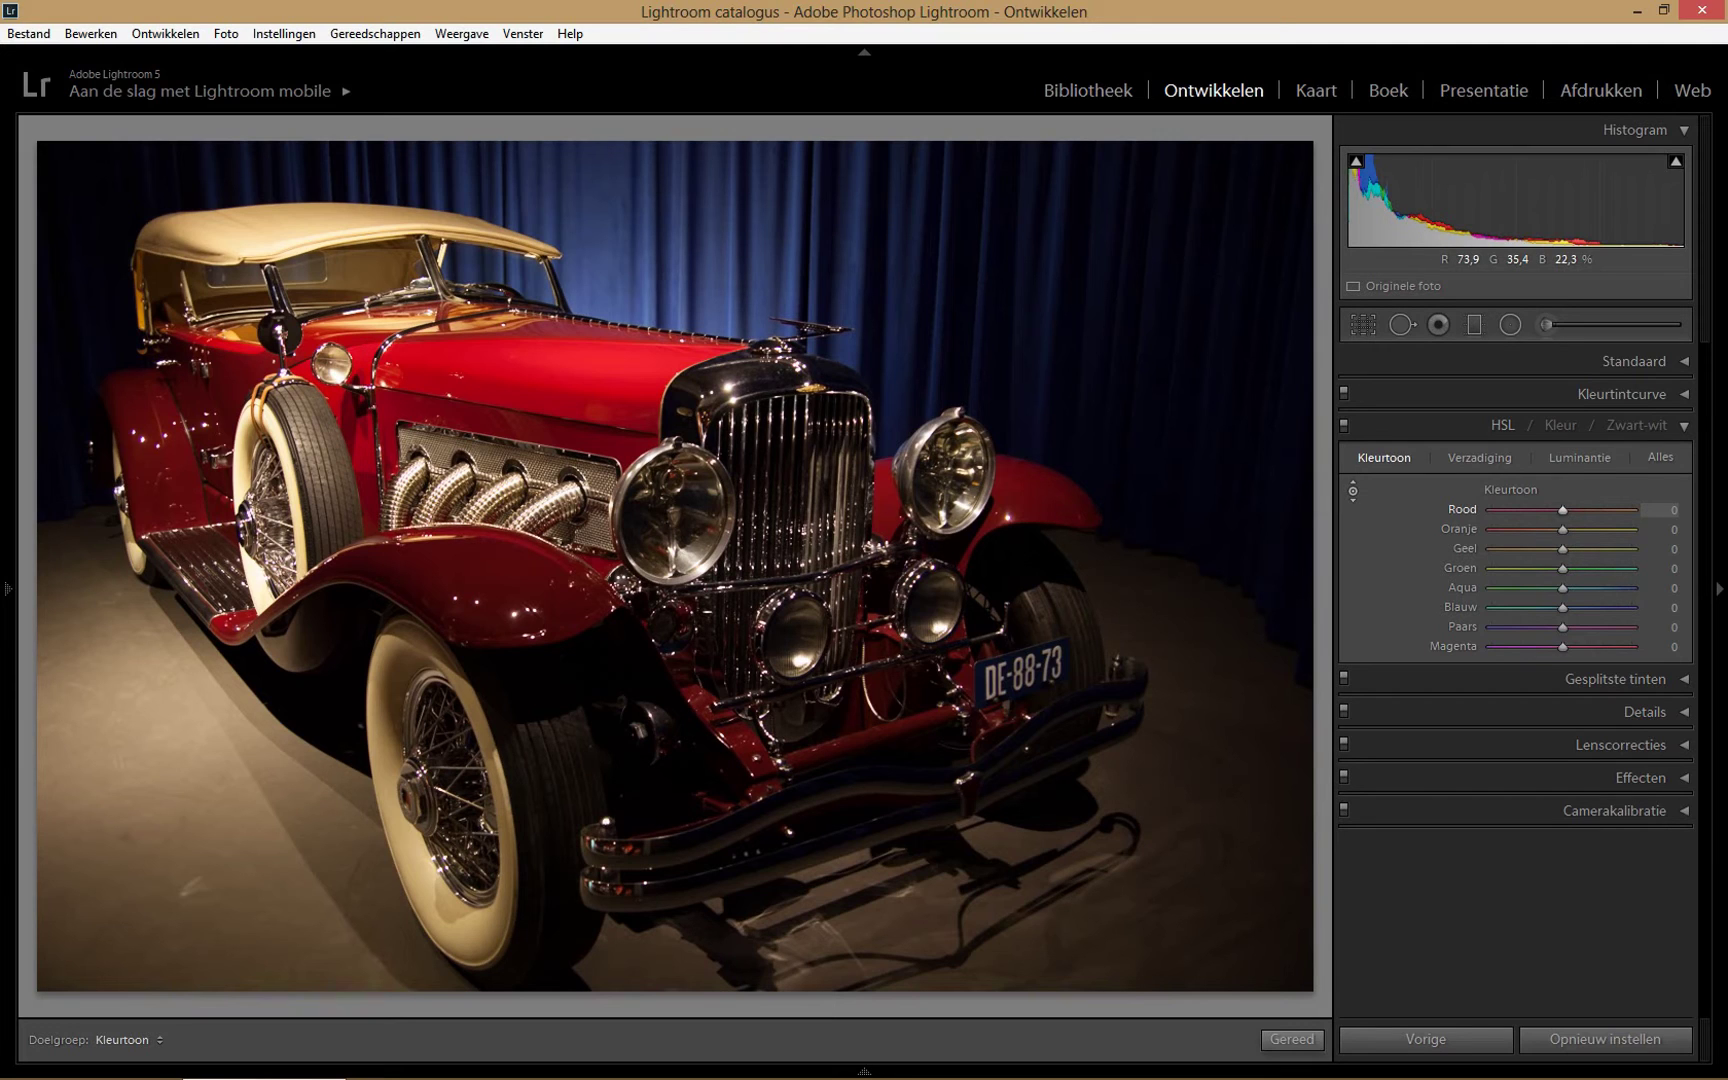
Shift the hood's red and orange toward magenta on the photo, then reset all hues to zero.
{"action": "left_click_drag", "start_coordinate": [600, 360], "coordinate": [600, 458]}
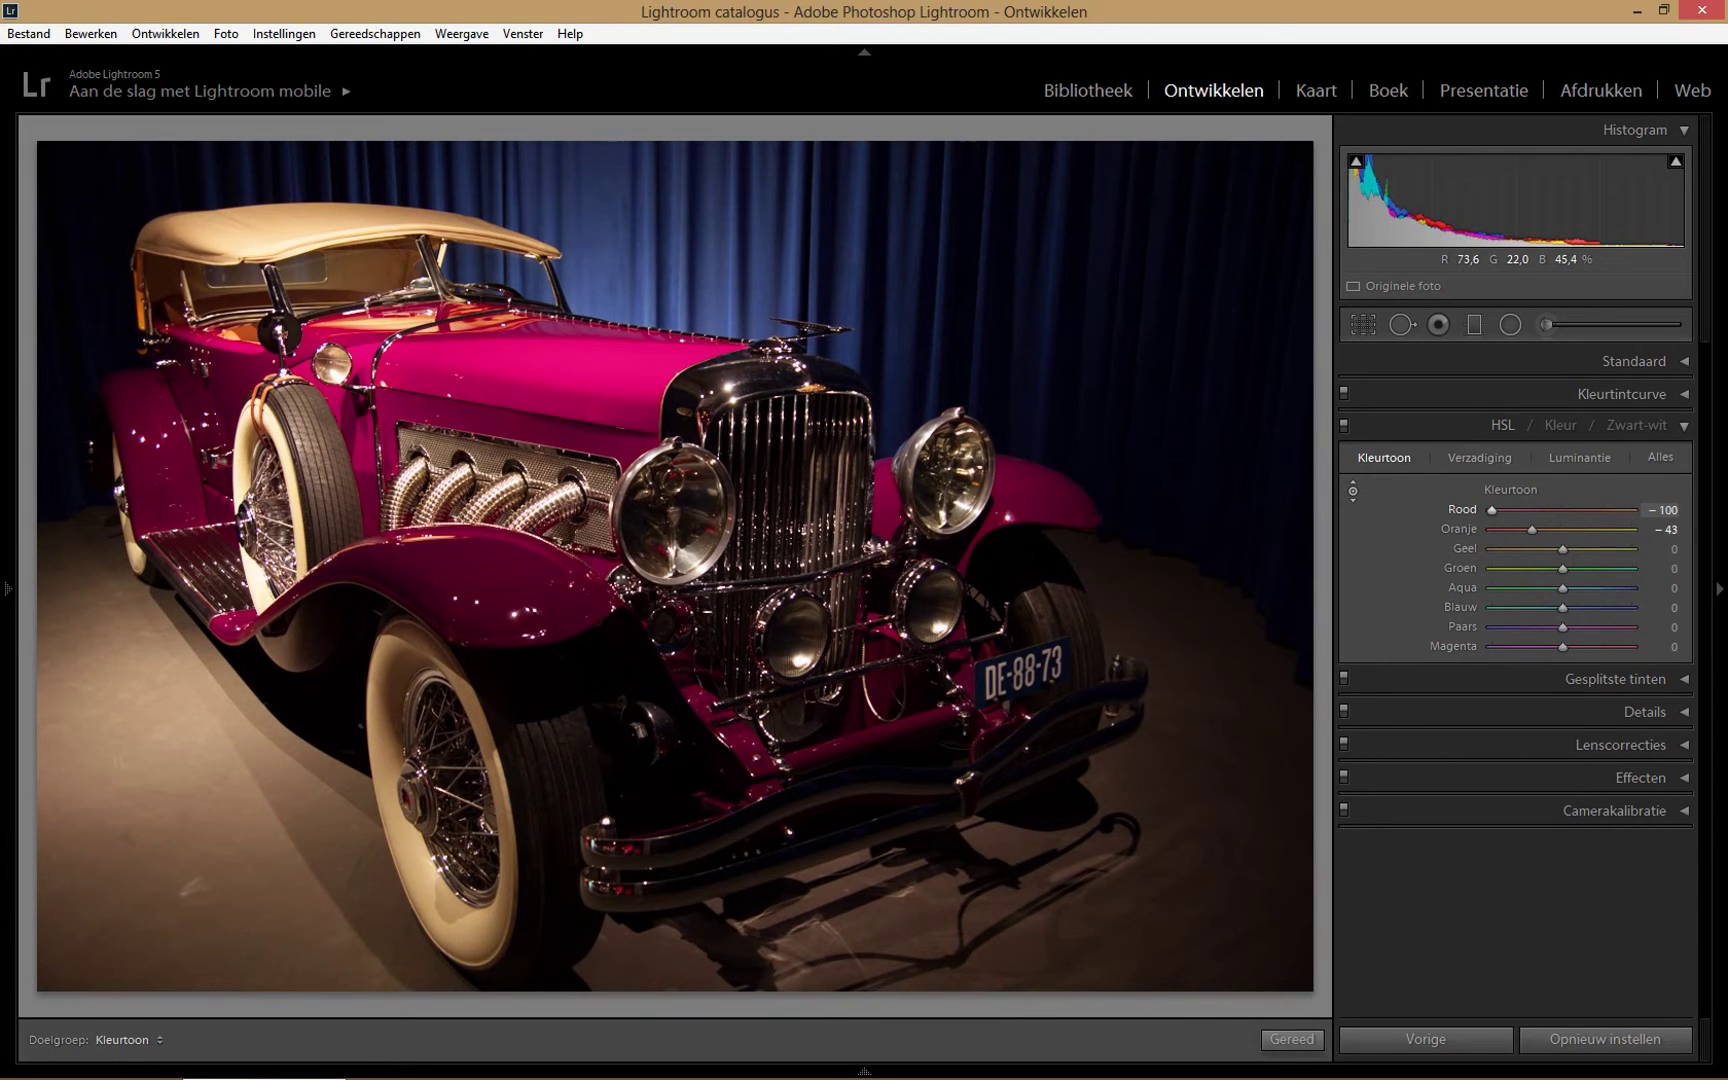
{"action": "left_click", "coordinate": [586, 371]}
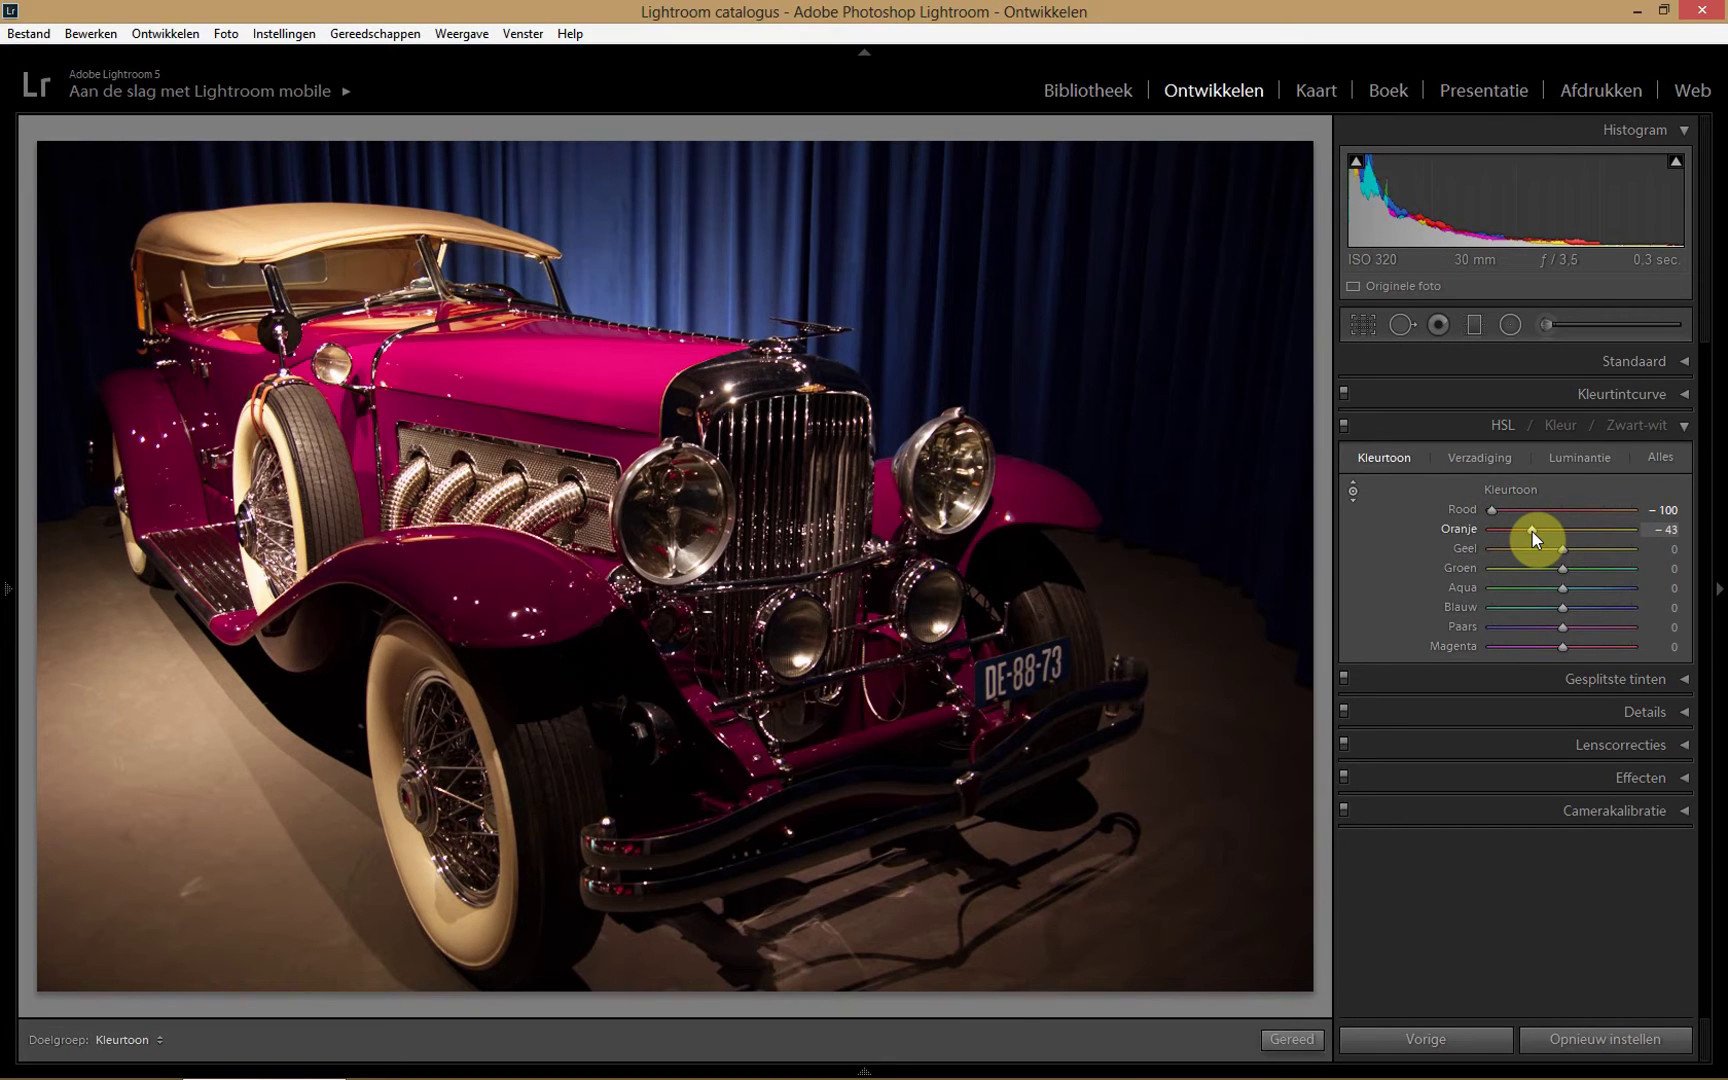
{"action": "left_click", "coordinate": [1352, 490]}
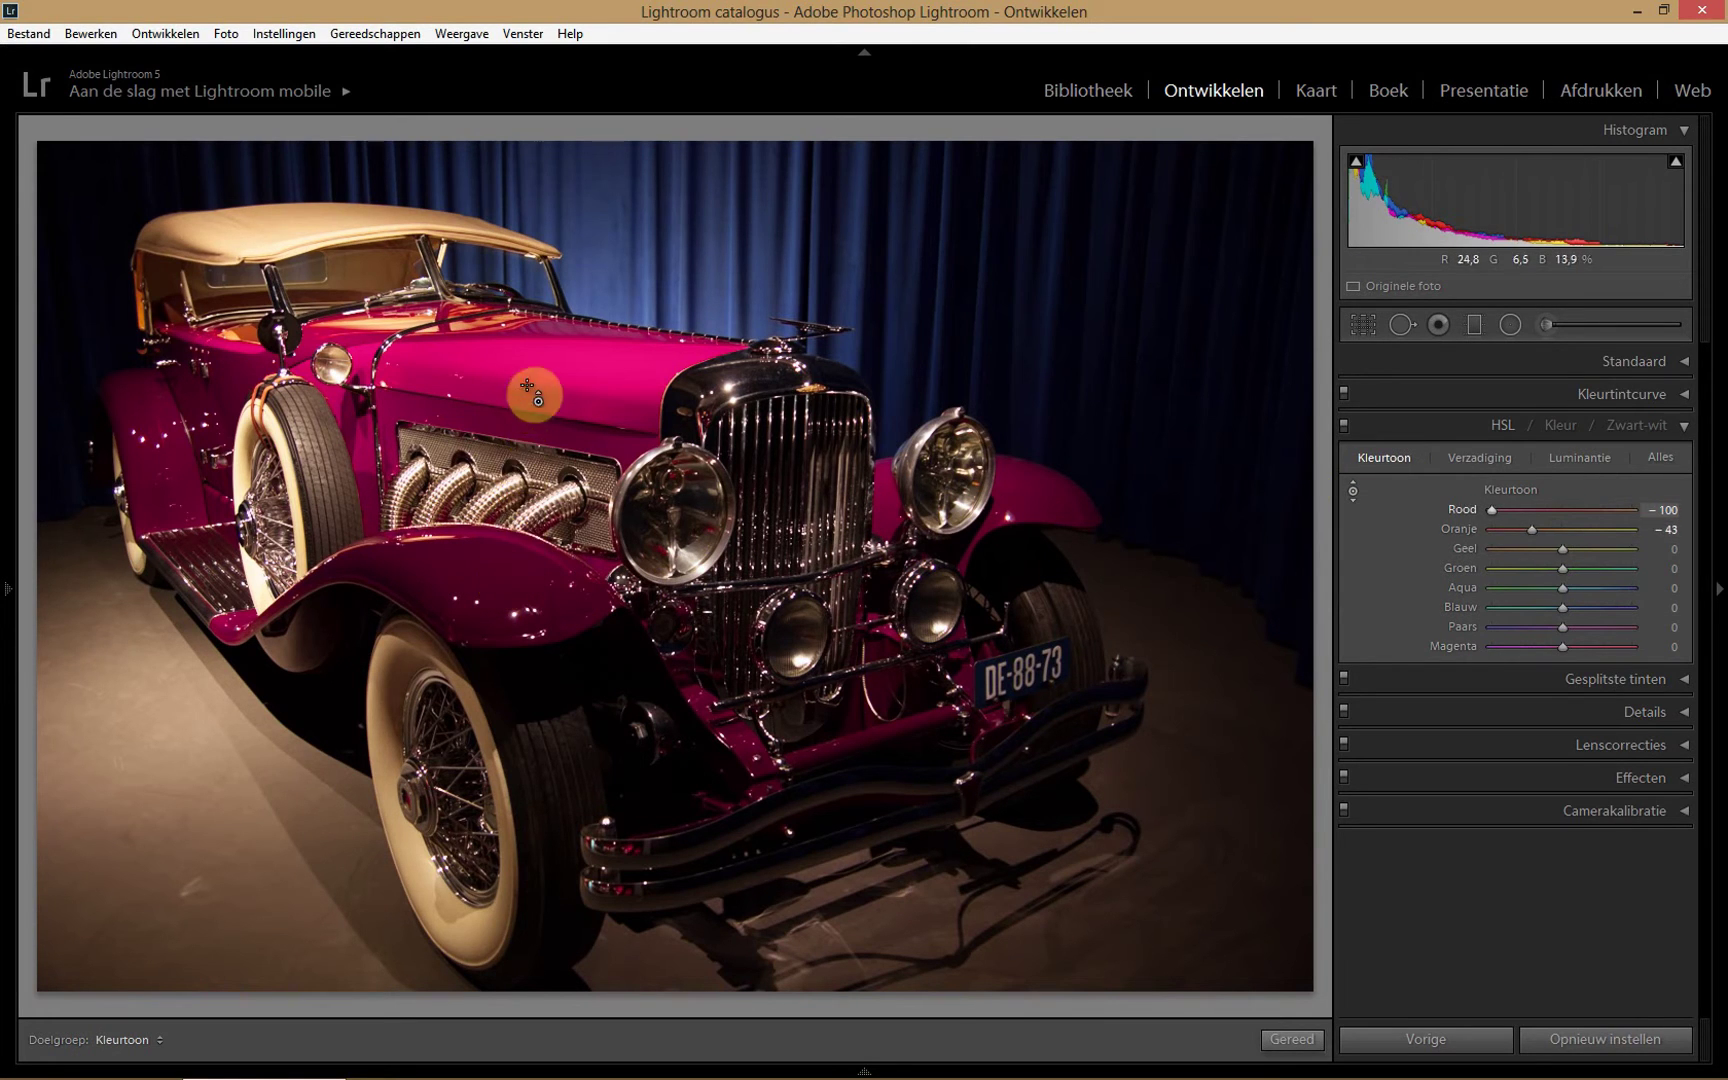
{"action": "double_click", "coordinate": [1511, 491]}
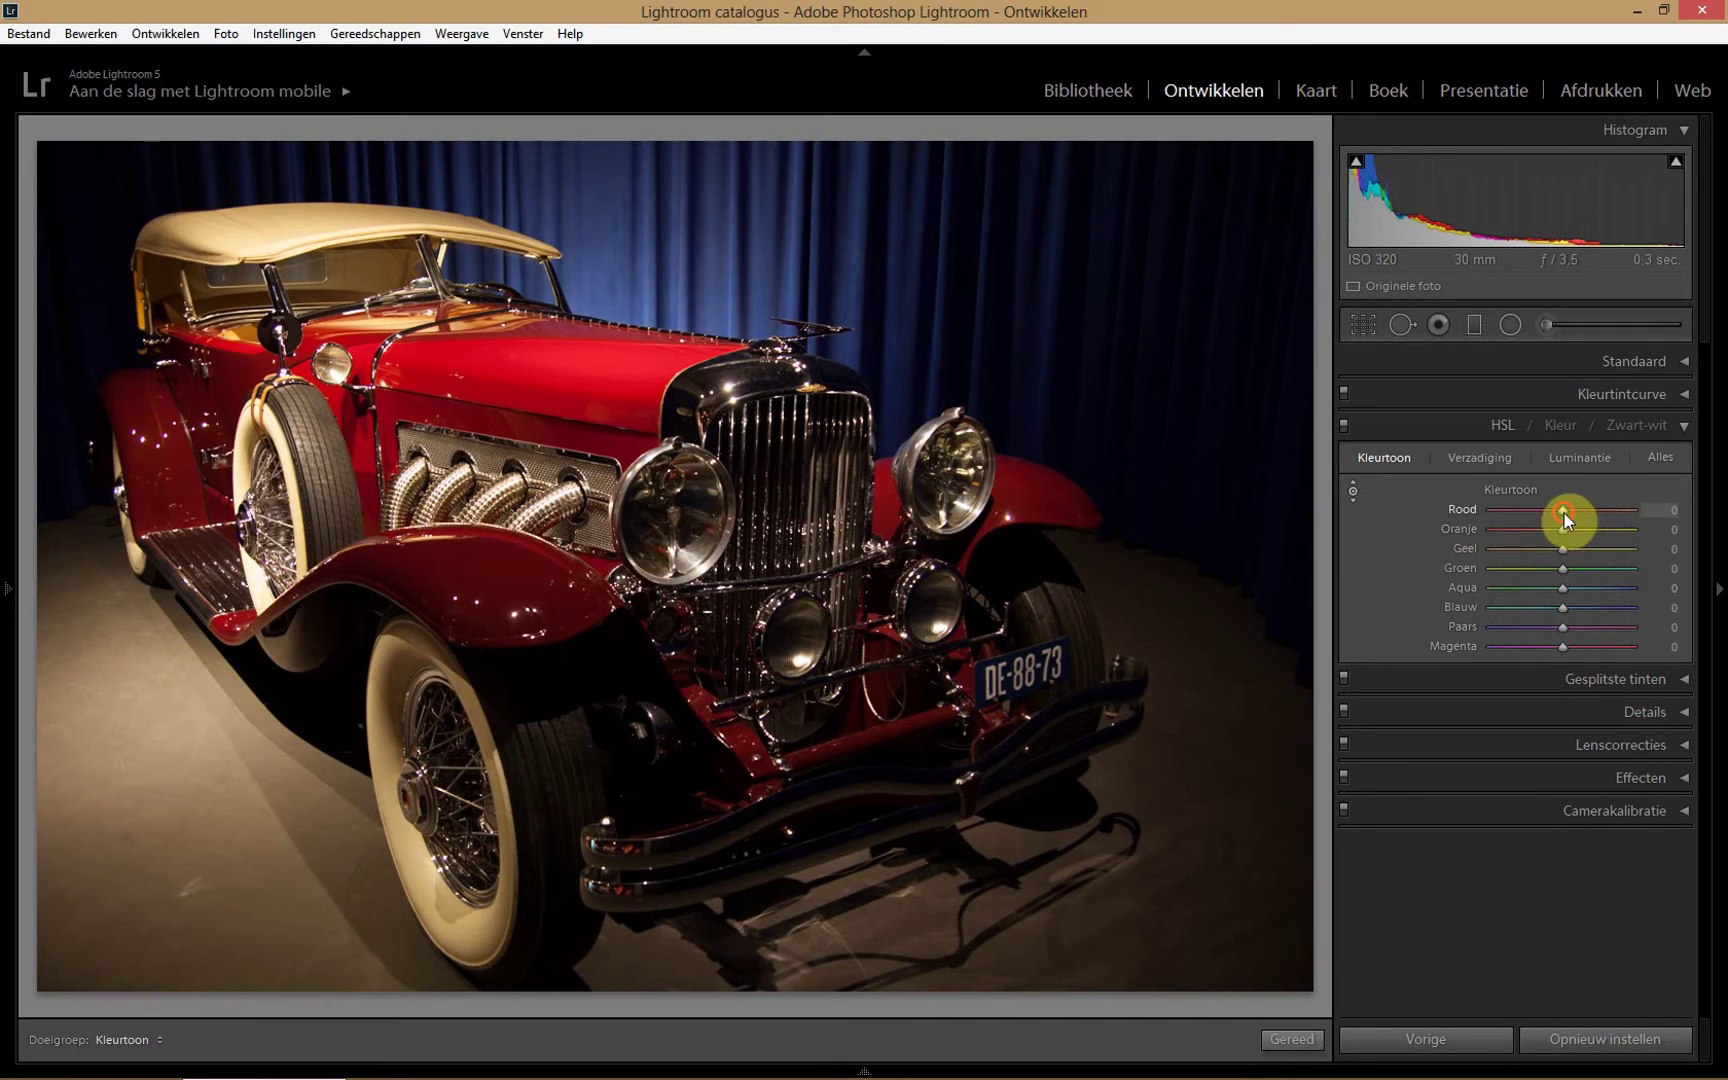
Set the red hue to -100 and the orange hue to -40.
{"action": "left_click_drag", "start_coordinate": [1565, 513], "coordinate": [1489, 513]}
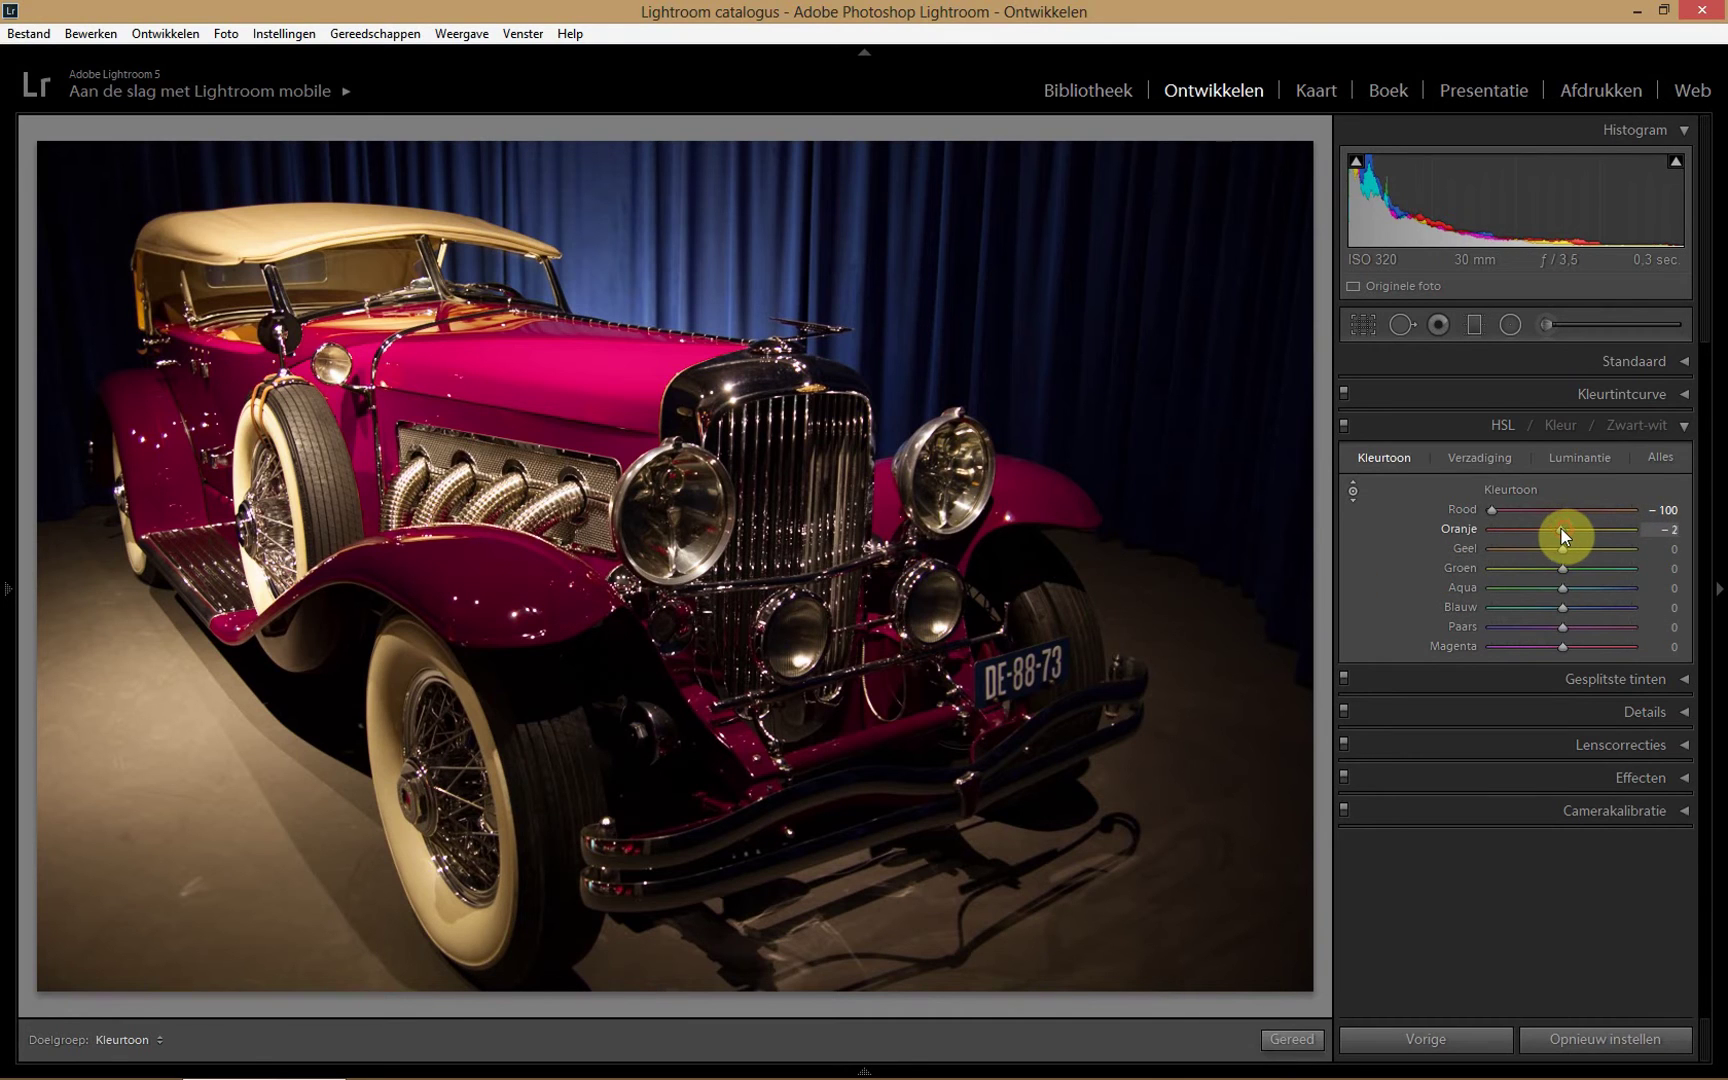
{"action": "left_click_drag", "start_coordinate": [1565, 528], "coordinate": [1549, 530]}
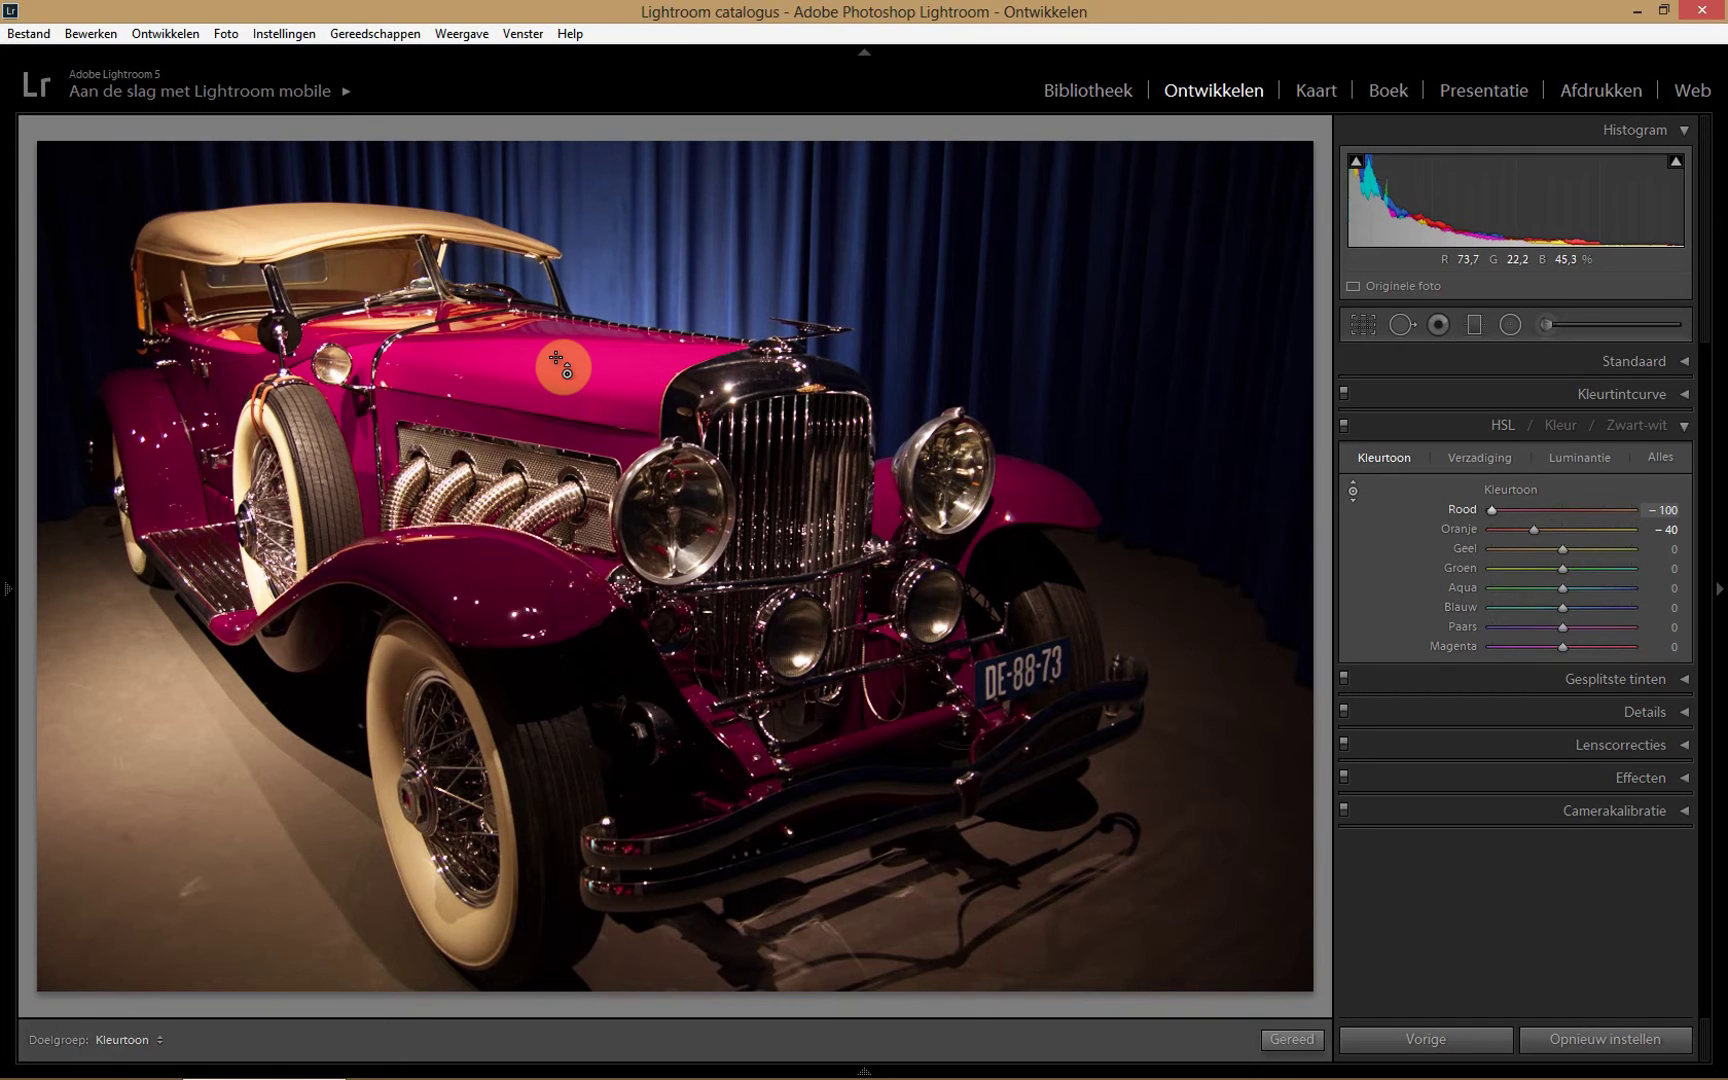
Reset hues, then drag down on the hood to lower red luminance to -71 and orange to -26.
{"action": "double_click", "coordinate": [1519, 491]}
{"action": "left_click", "coordinate": [1588, 458]}
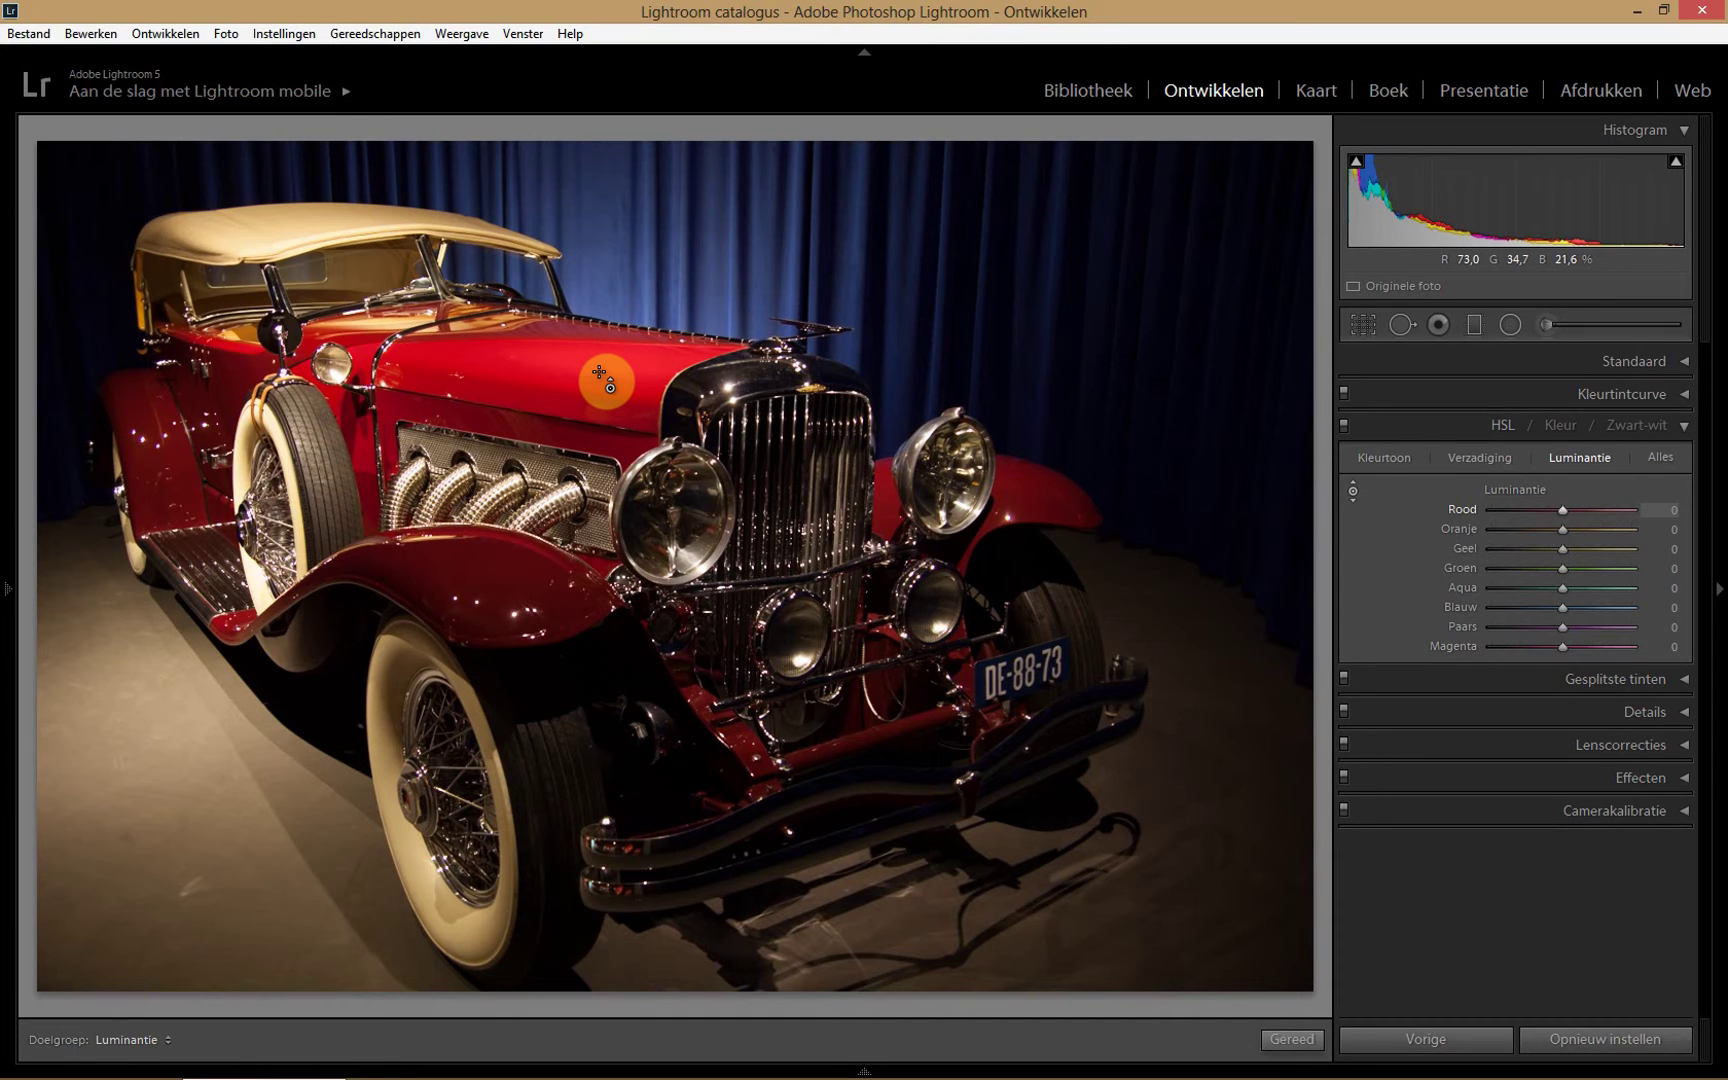
{"action": "left_click_drag", "start_coordinate": [600, 380], "coordinate": [600, 440]}
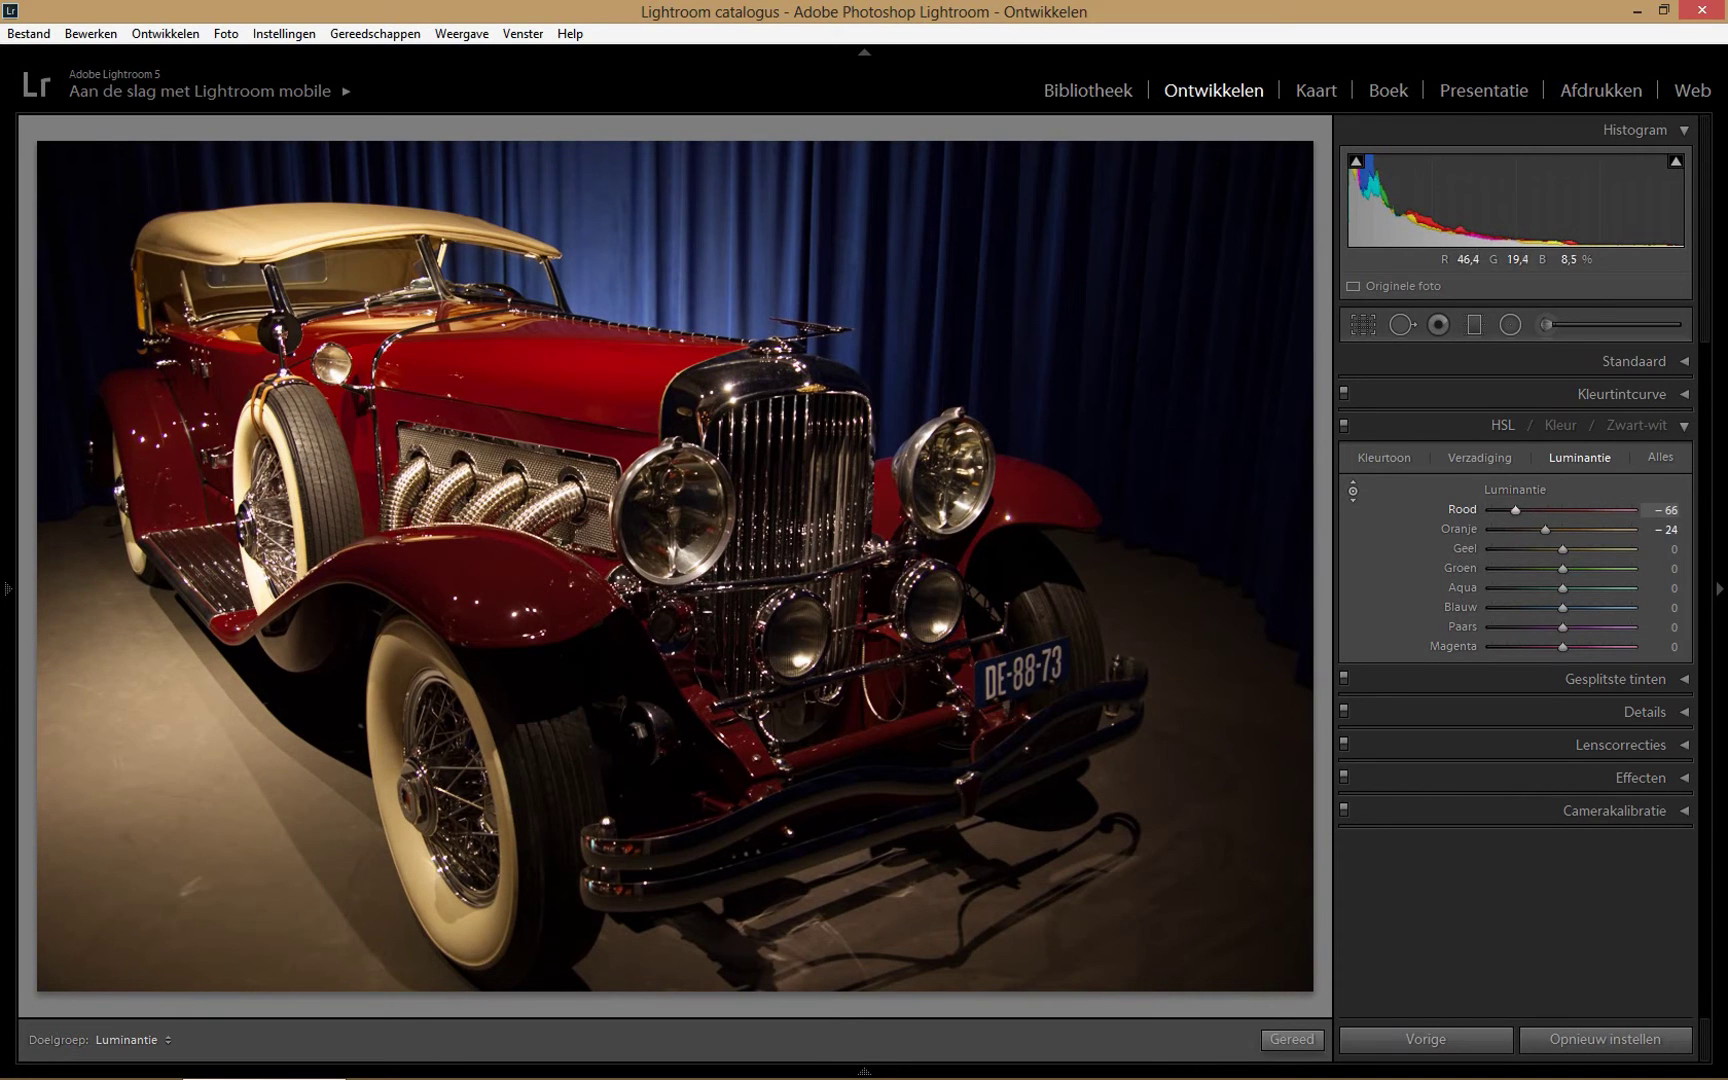
{"action": "left_click_drag", "start_coordinate": [600, 440], "coordinate": [600, 520]}
{"action": "left_click", "coordinate": [600, 373]}
{"action": "left_click", "coordinate": [1545, 531]}
Darken the blue curtain's luminance, then after trying the roof restore orange to -27 and yellow to 0.
{"action": "left_click", "coordinate": [600, 377]}
{"action": "left_click_drag", "start_coordinate": [960, 230], "coordinate": [960, 365]}
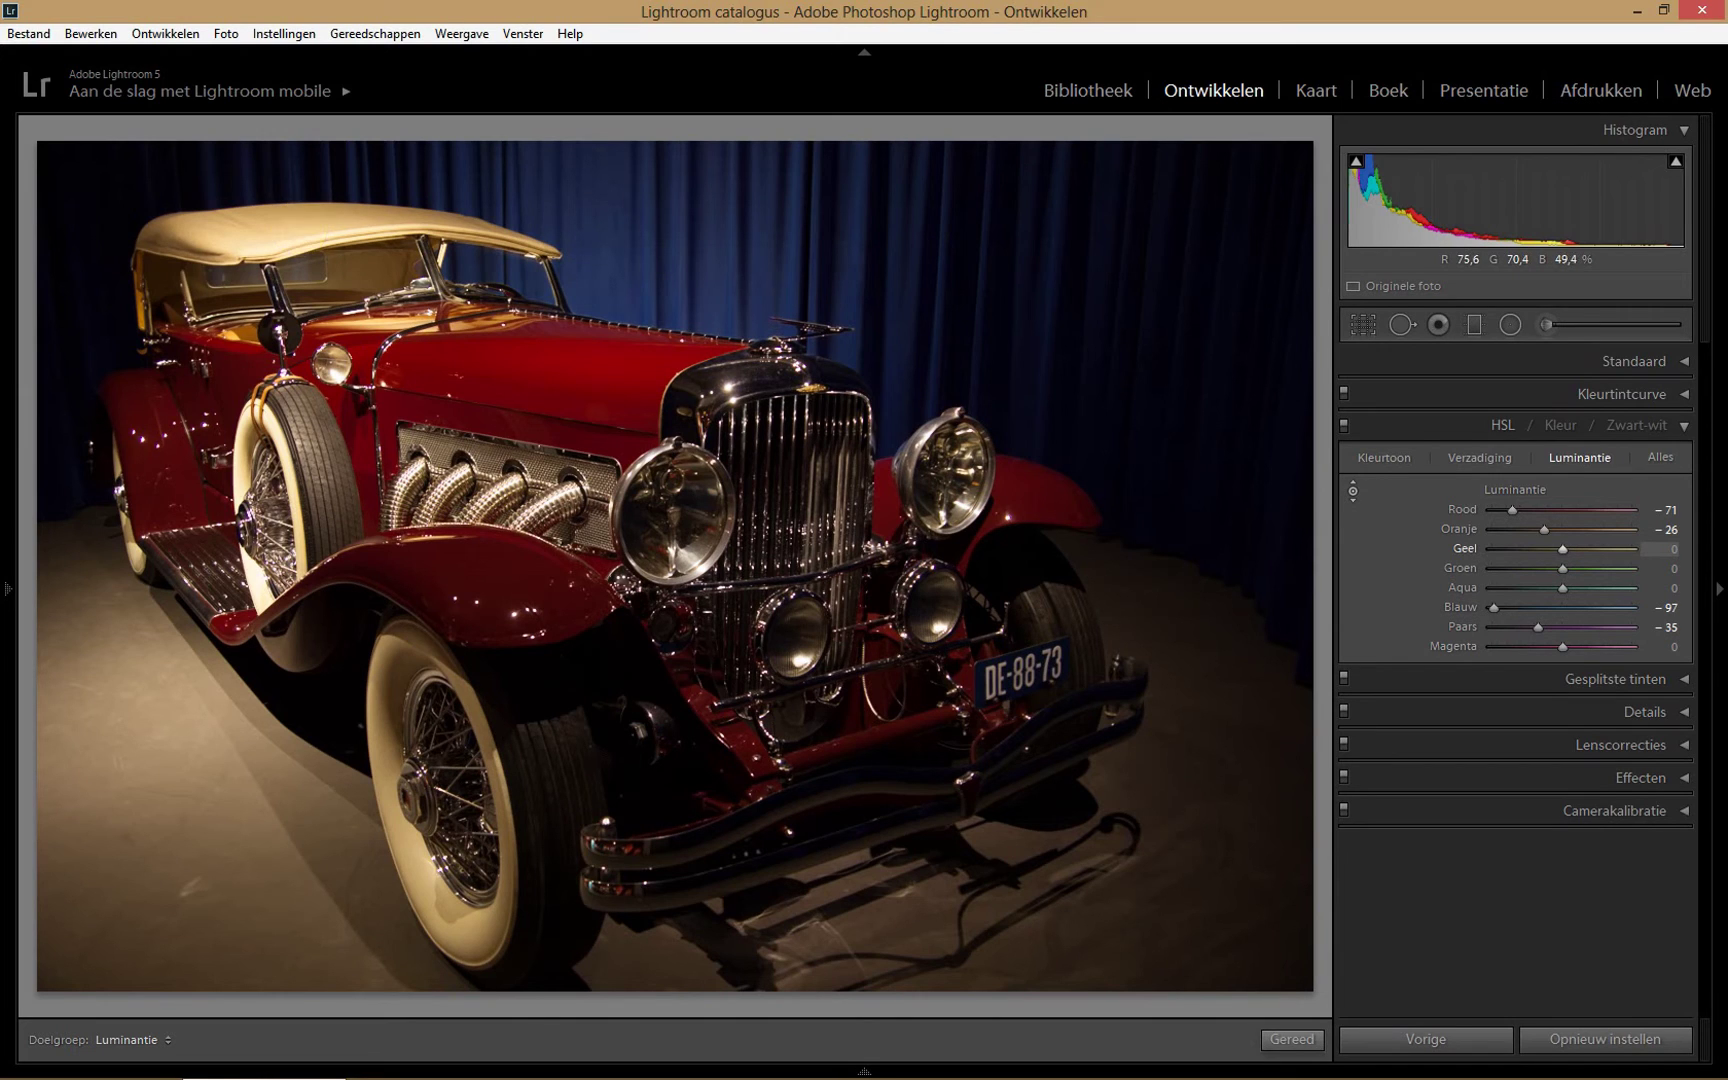
{"action": "left_click_drag", "start_coordinate": [292, 218], "coordinate": [292, 312]}
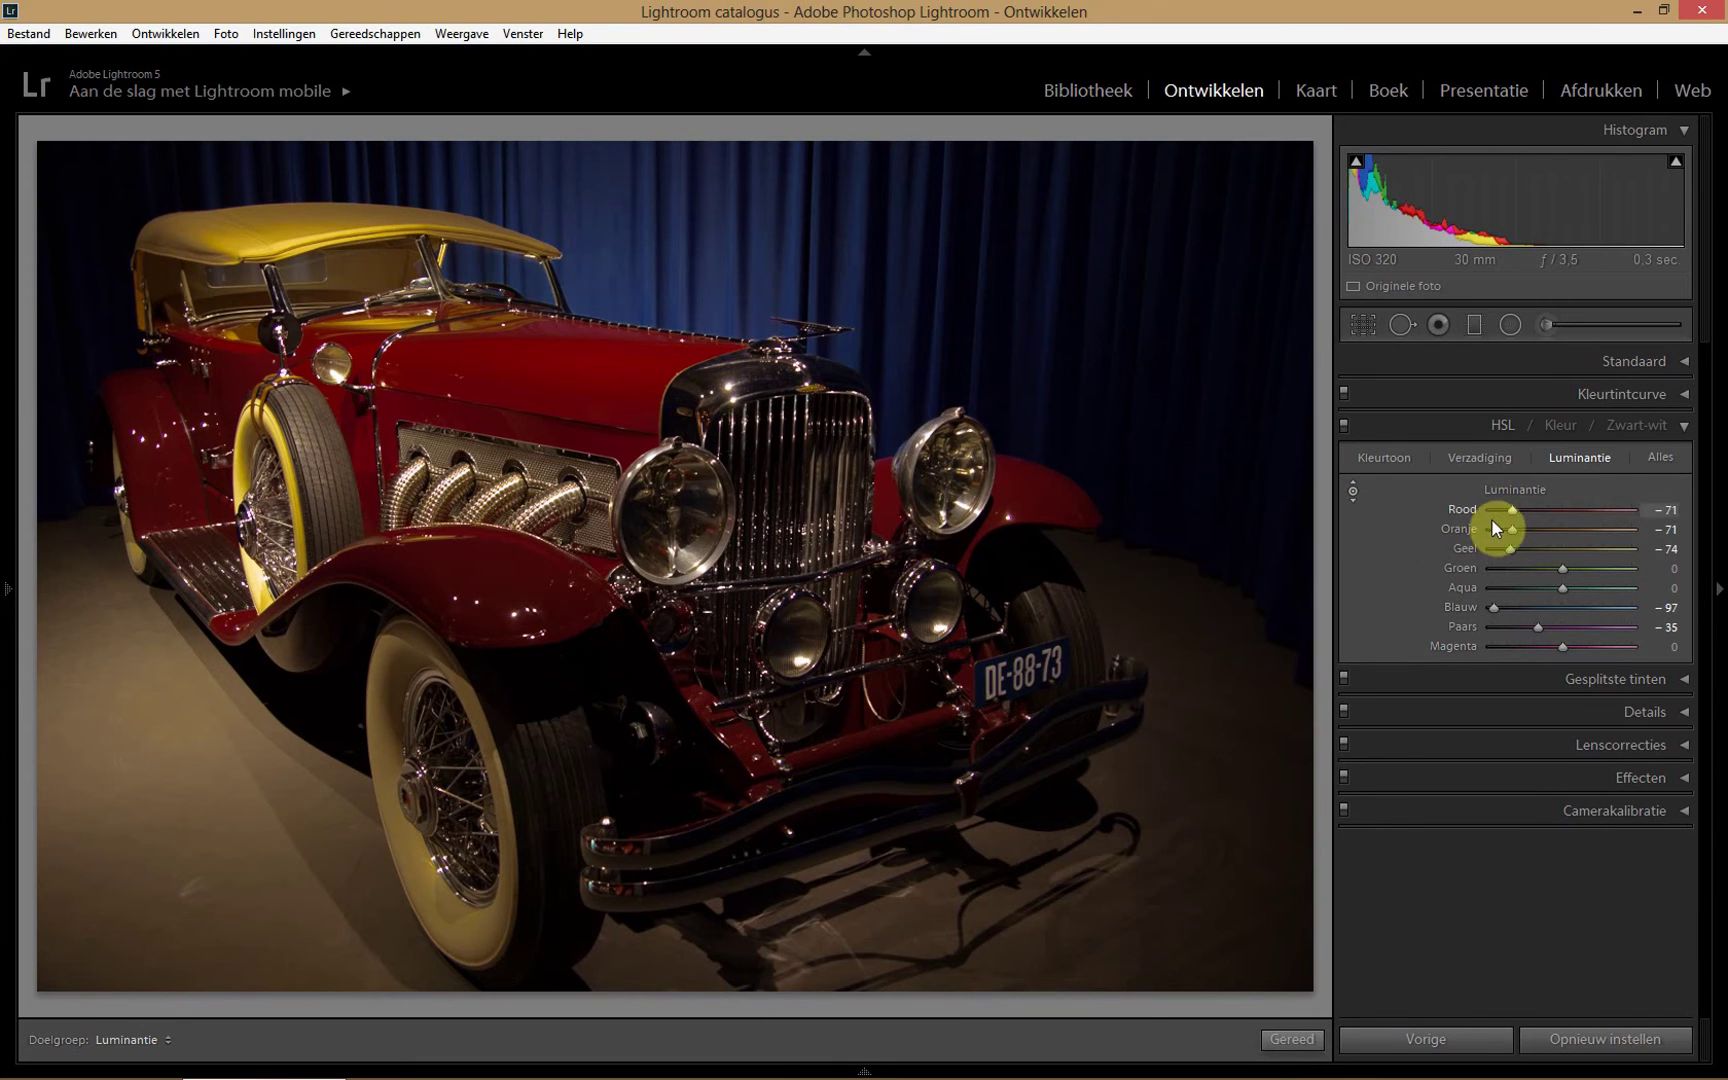
{"action": "left_click_drag", "start_coordinate": [1512, 531], "coordinate": [1544, 535]}
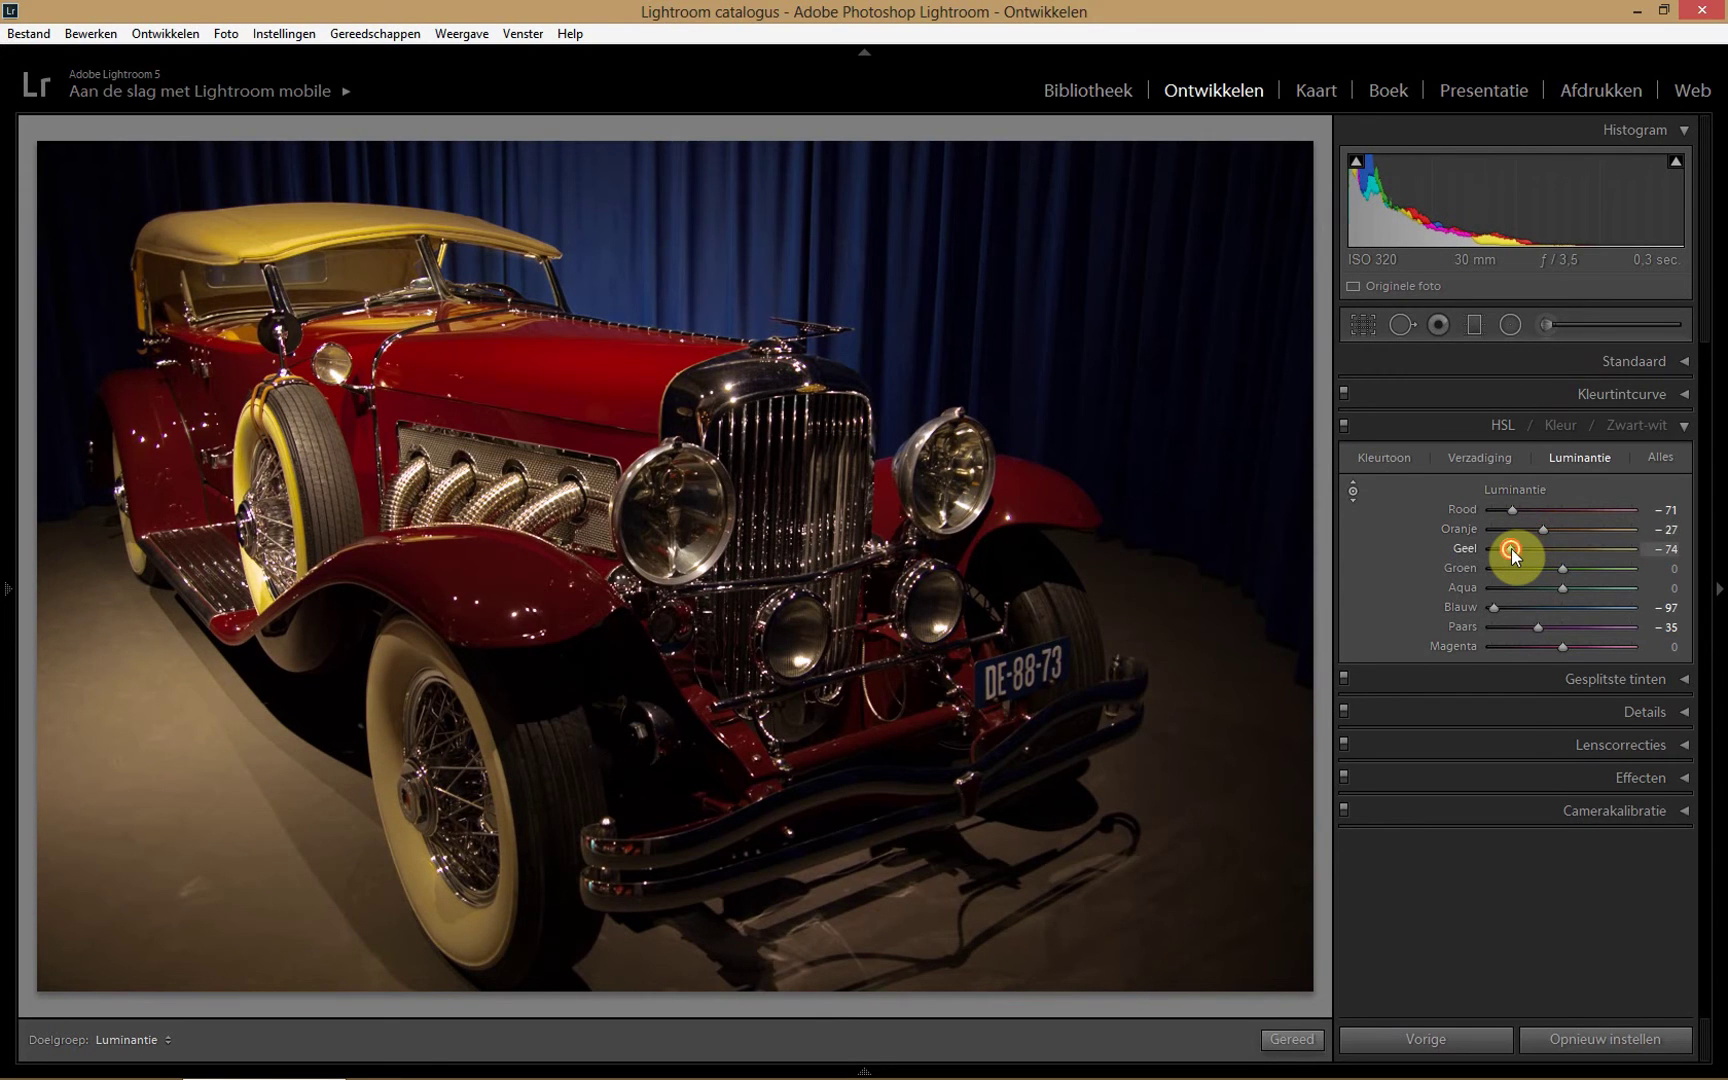
{"action": "double_click", "coordinate": [1511, 548]}
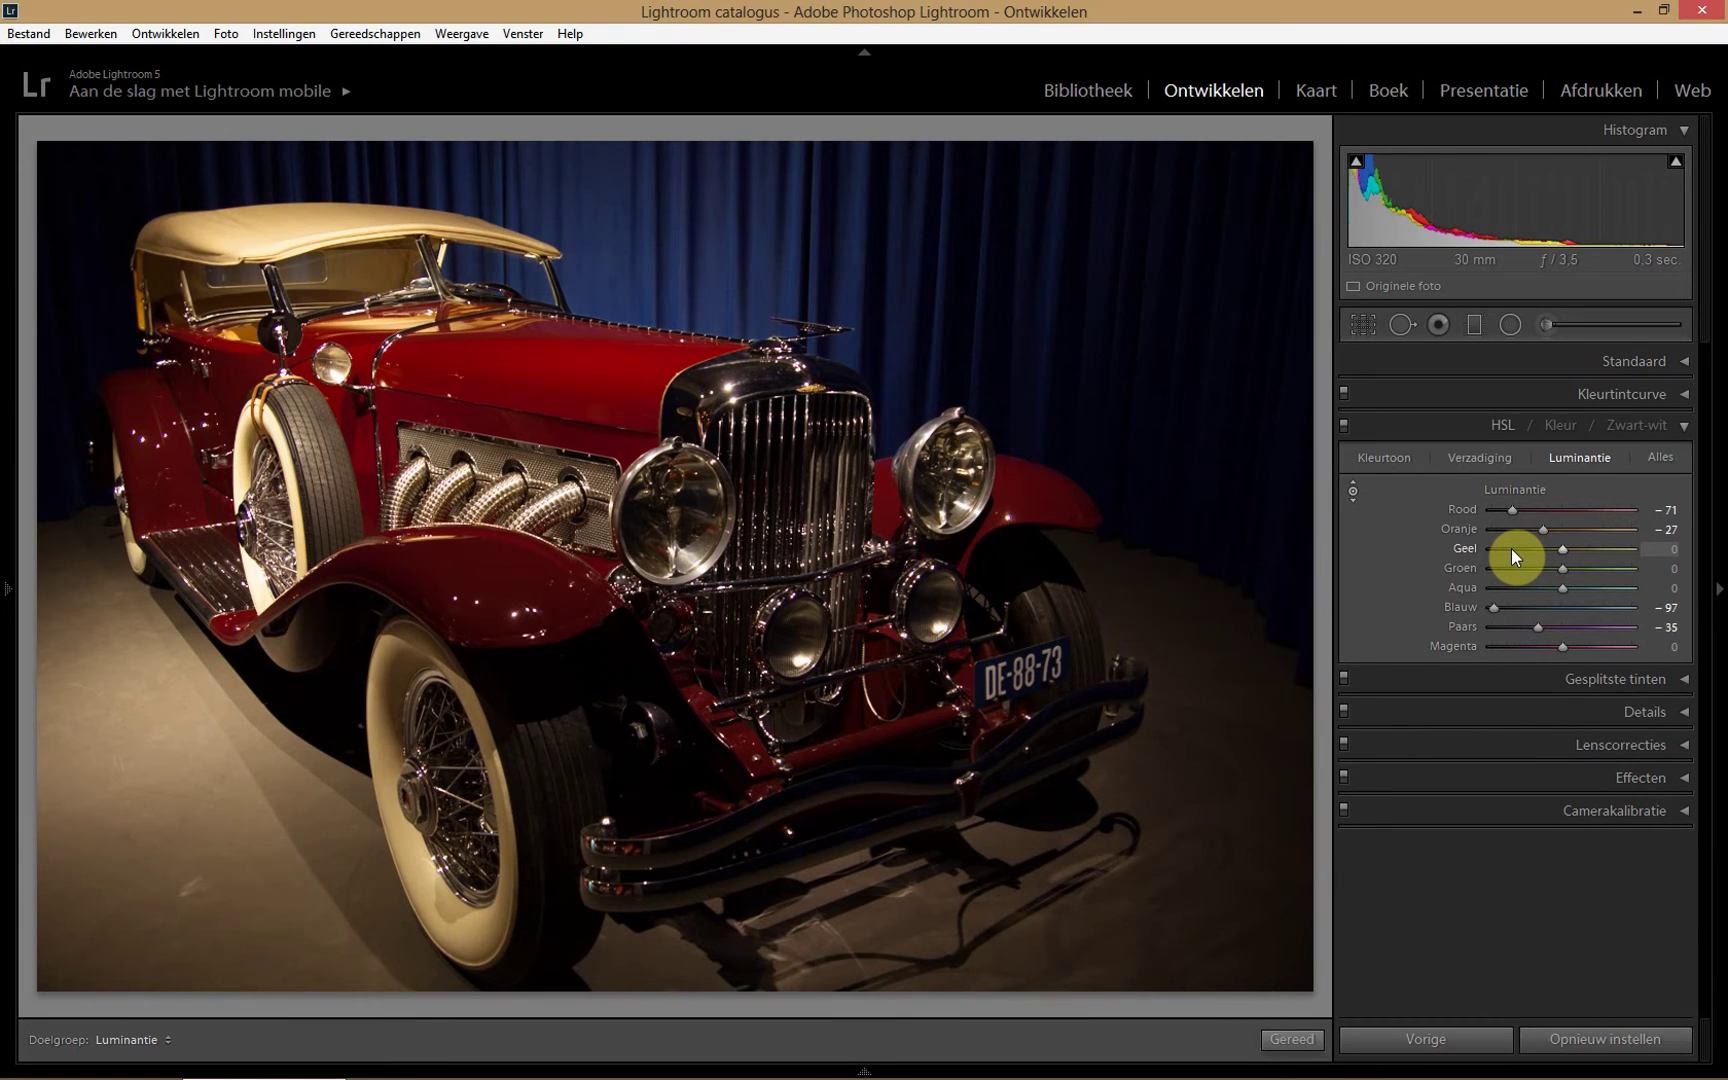
Trial-desaturate the roof's orange and yellow in Verzadiging, then reset all saturation values to zero.
{"action": "left_click", "coordinate": [1486, 456]}
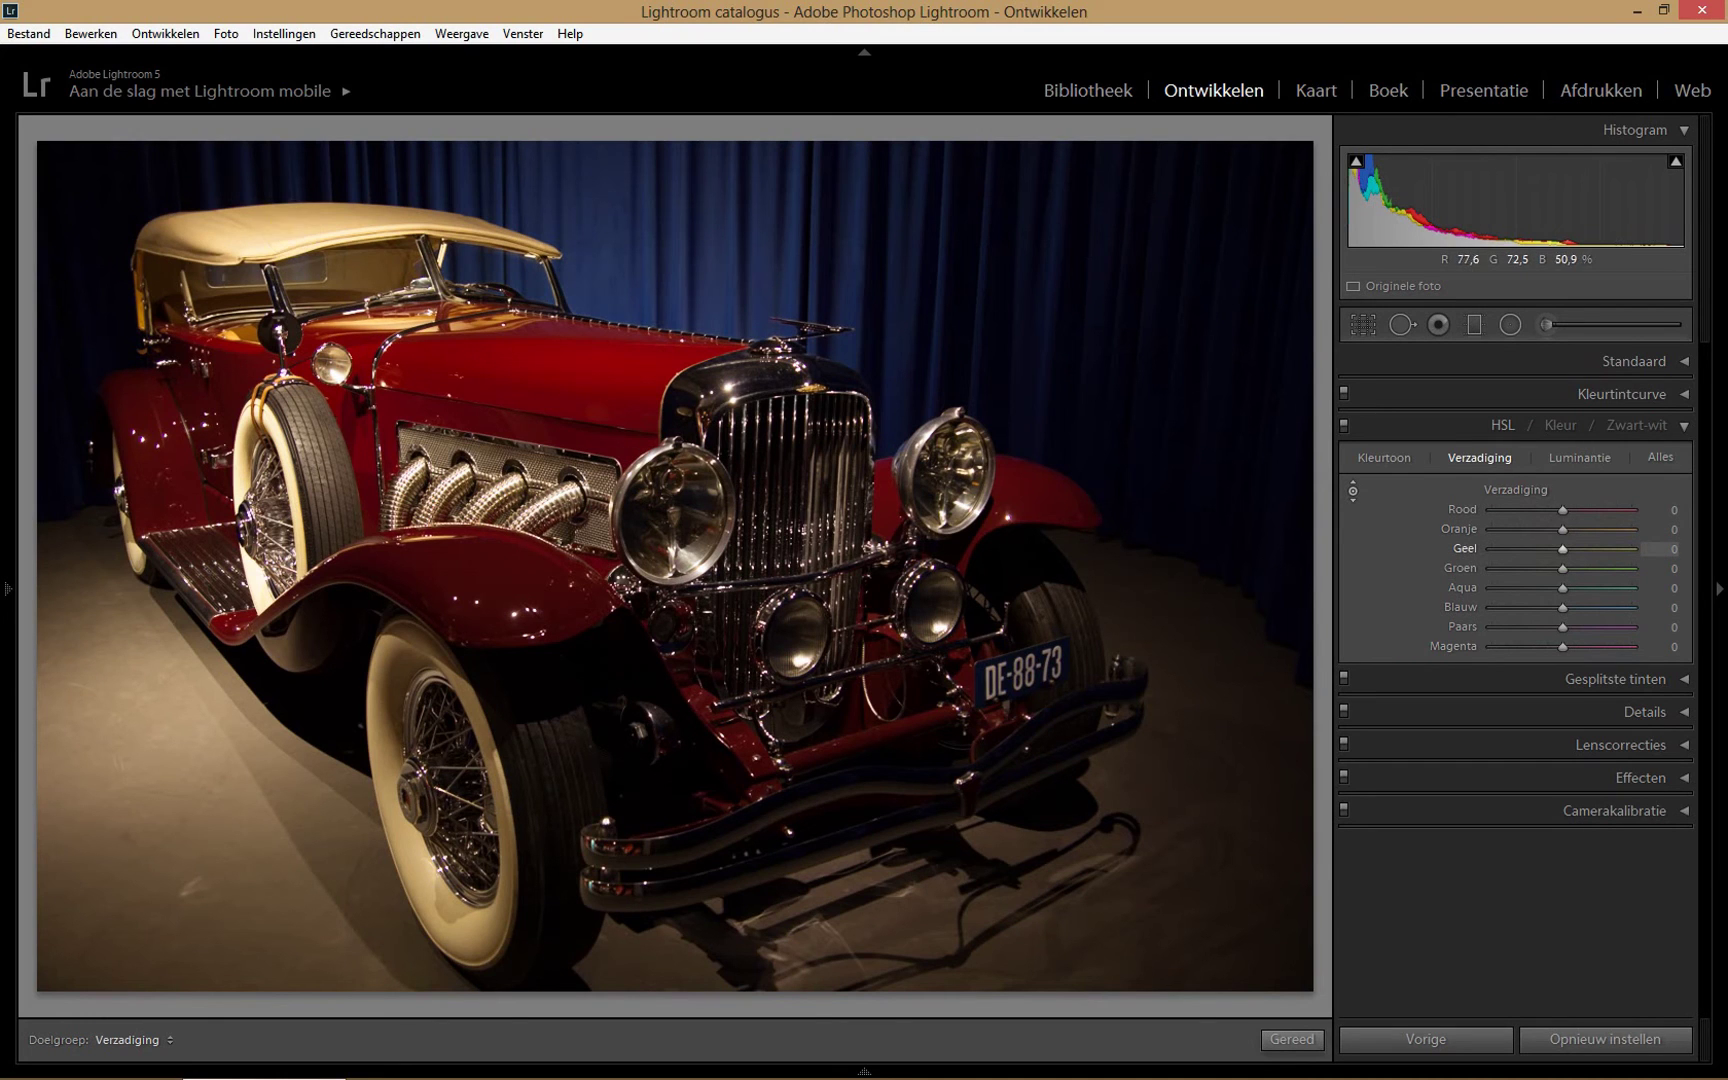
{"action": "left_click_drag", "start_coordinate": [287, 234], "coordinate": [287, 300]}
{"action": "left_click_drag", "start_coordinate": [287, 300], "coordinate": [287, 480]}
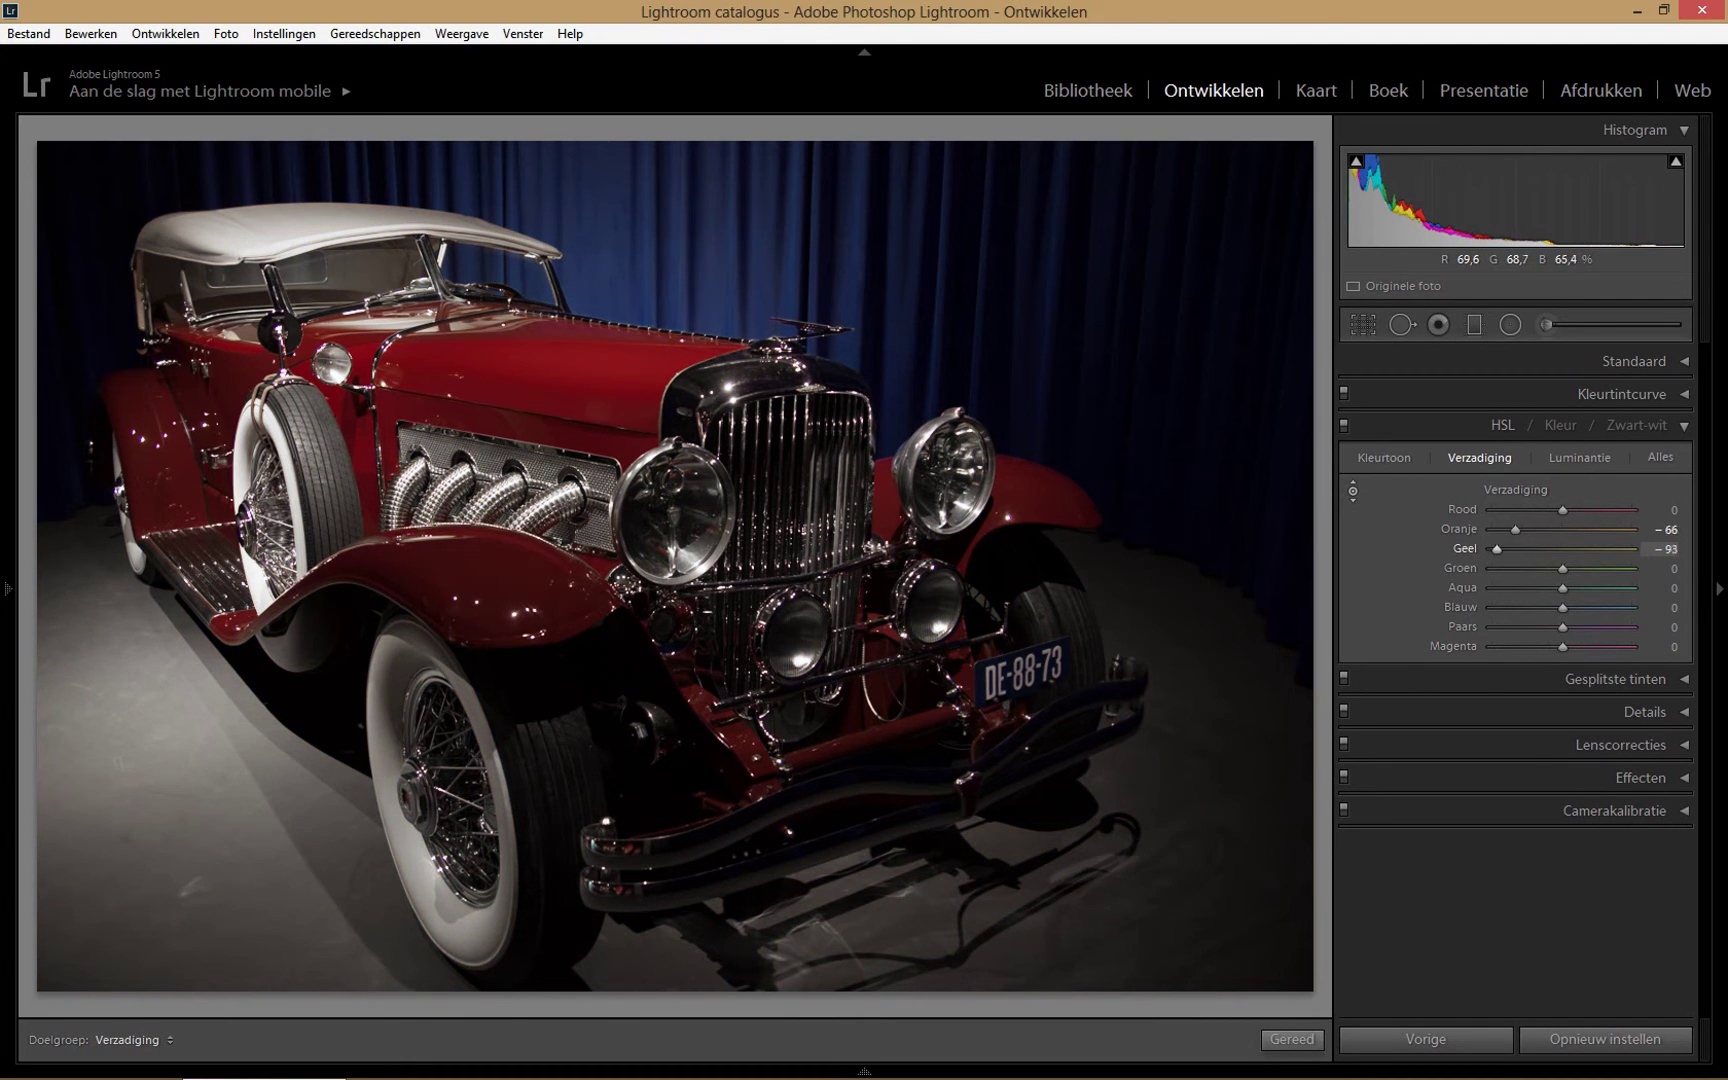
{"action": "mouse_move", "coordinate": [287, 480]}
{"action": "left_mouse_down"}
{"action": "mouse_move", "coordinate": [287, 247]}
{"action": "mouse_move", "coordinate": [287, 382]}
{"action": "left_mouse_up"}
{"action": "left_click", "coordinate": [277, 224]}
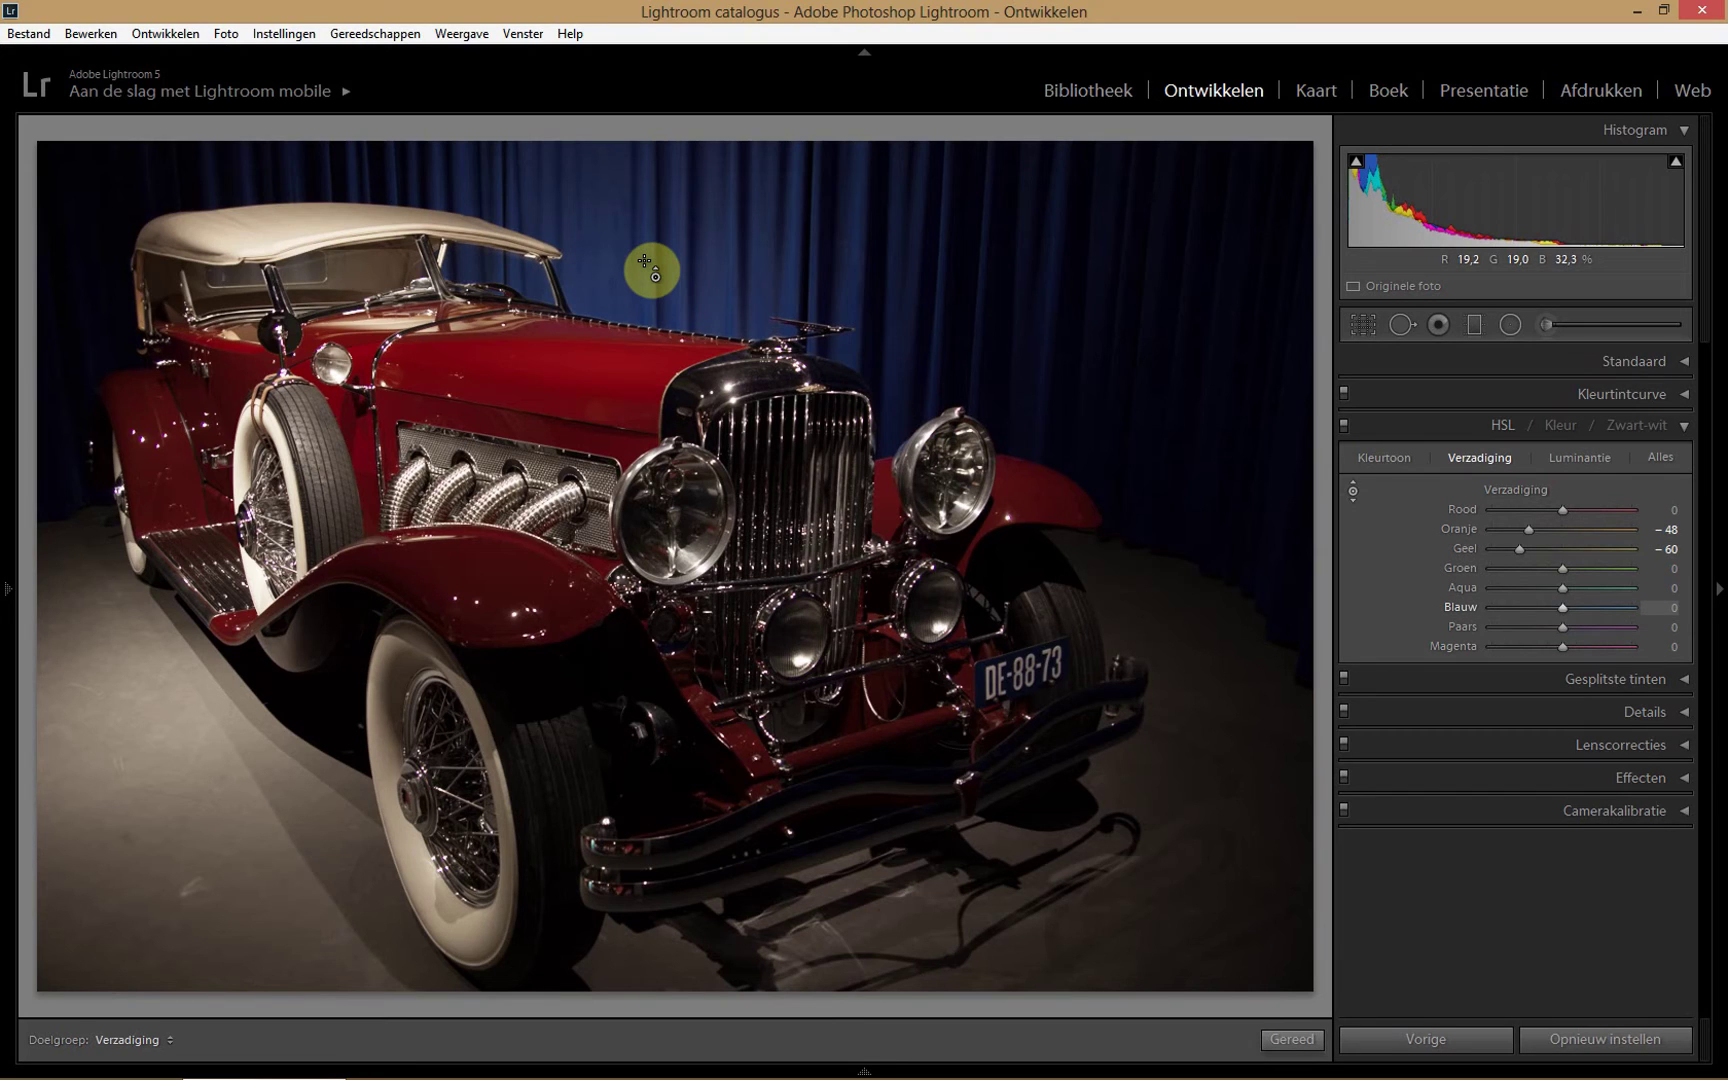
{"action": "left_click", "coordinate": [610, 373]}
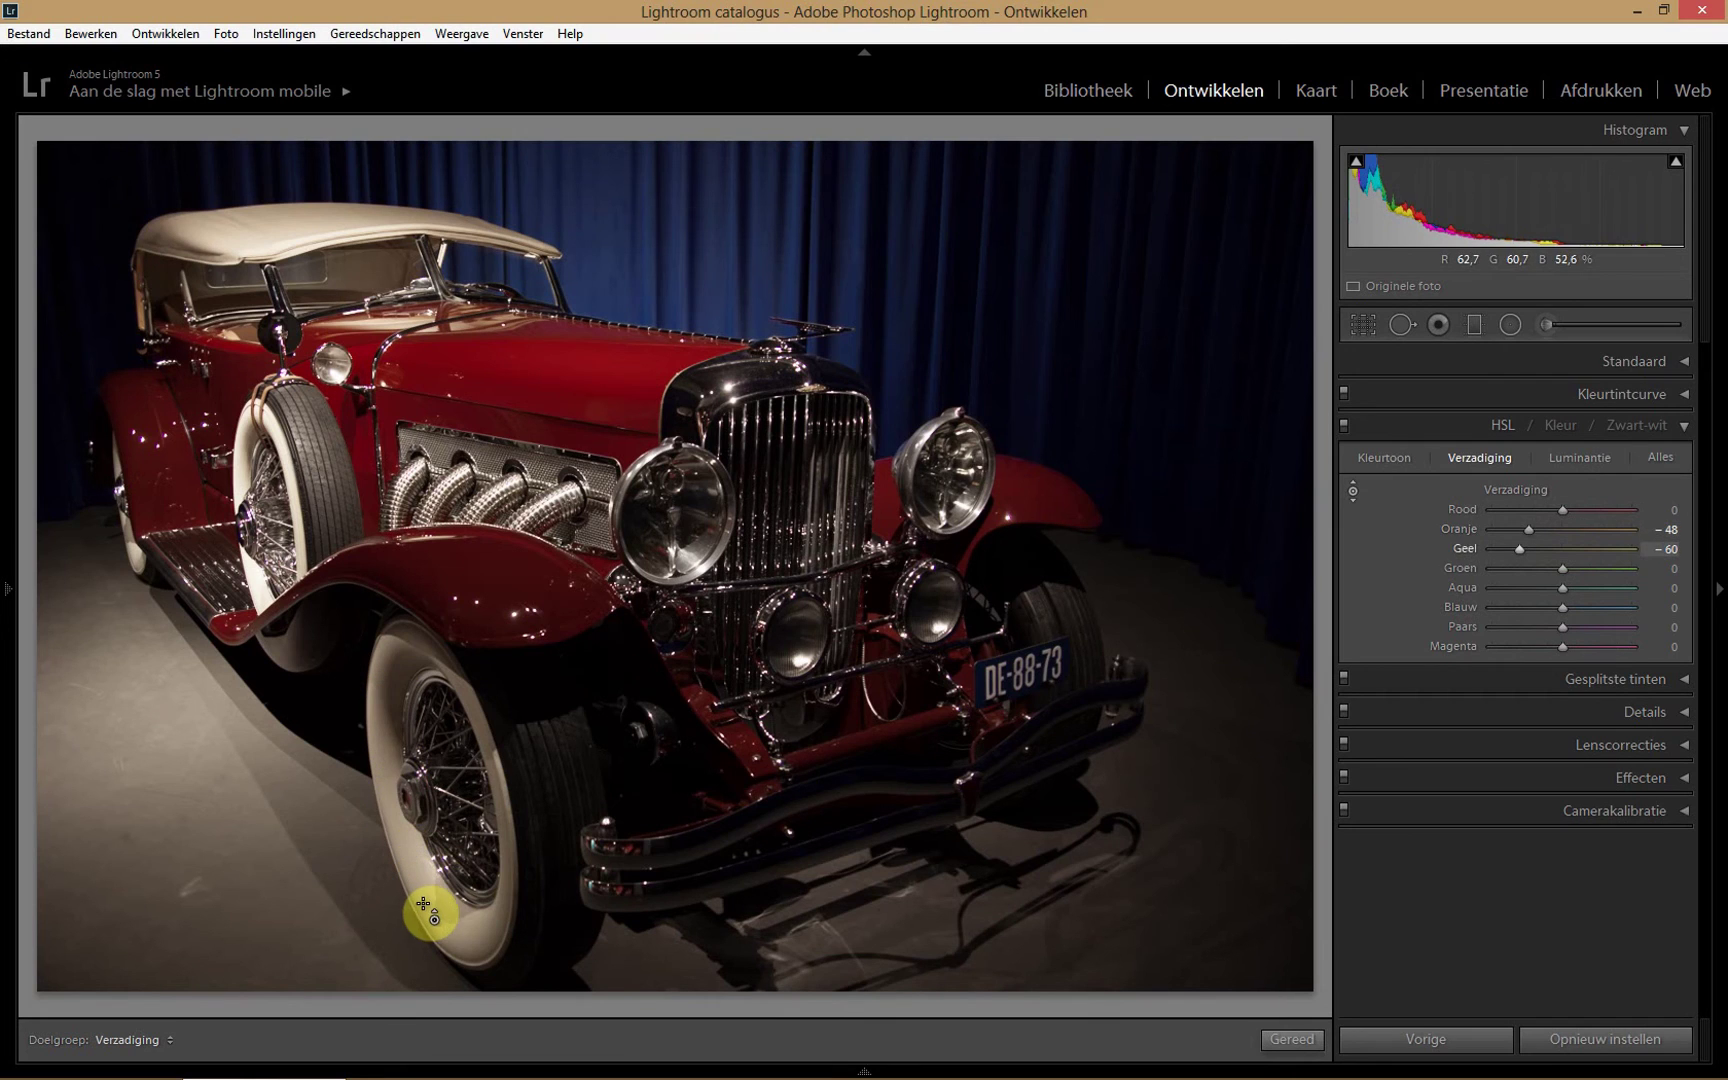
{"action": "double_click", "coordinate": [1517, 491]}
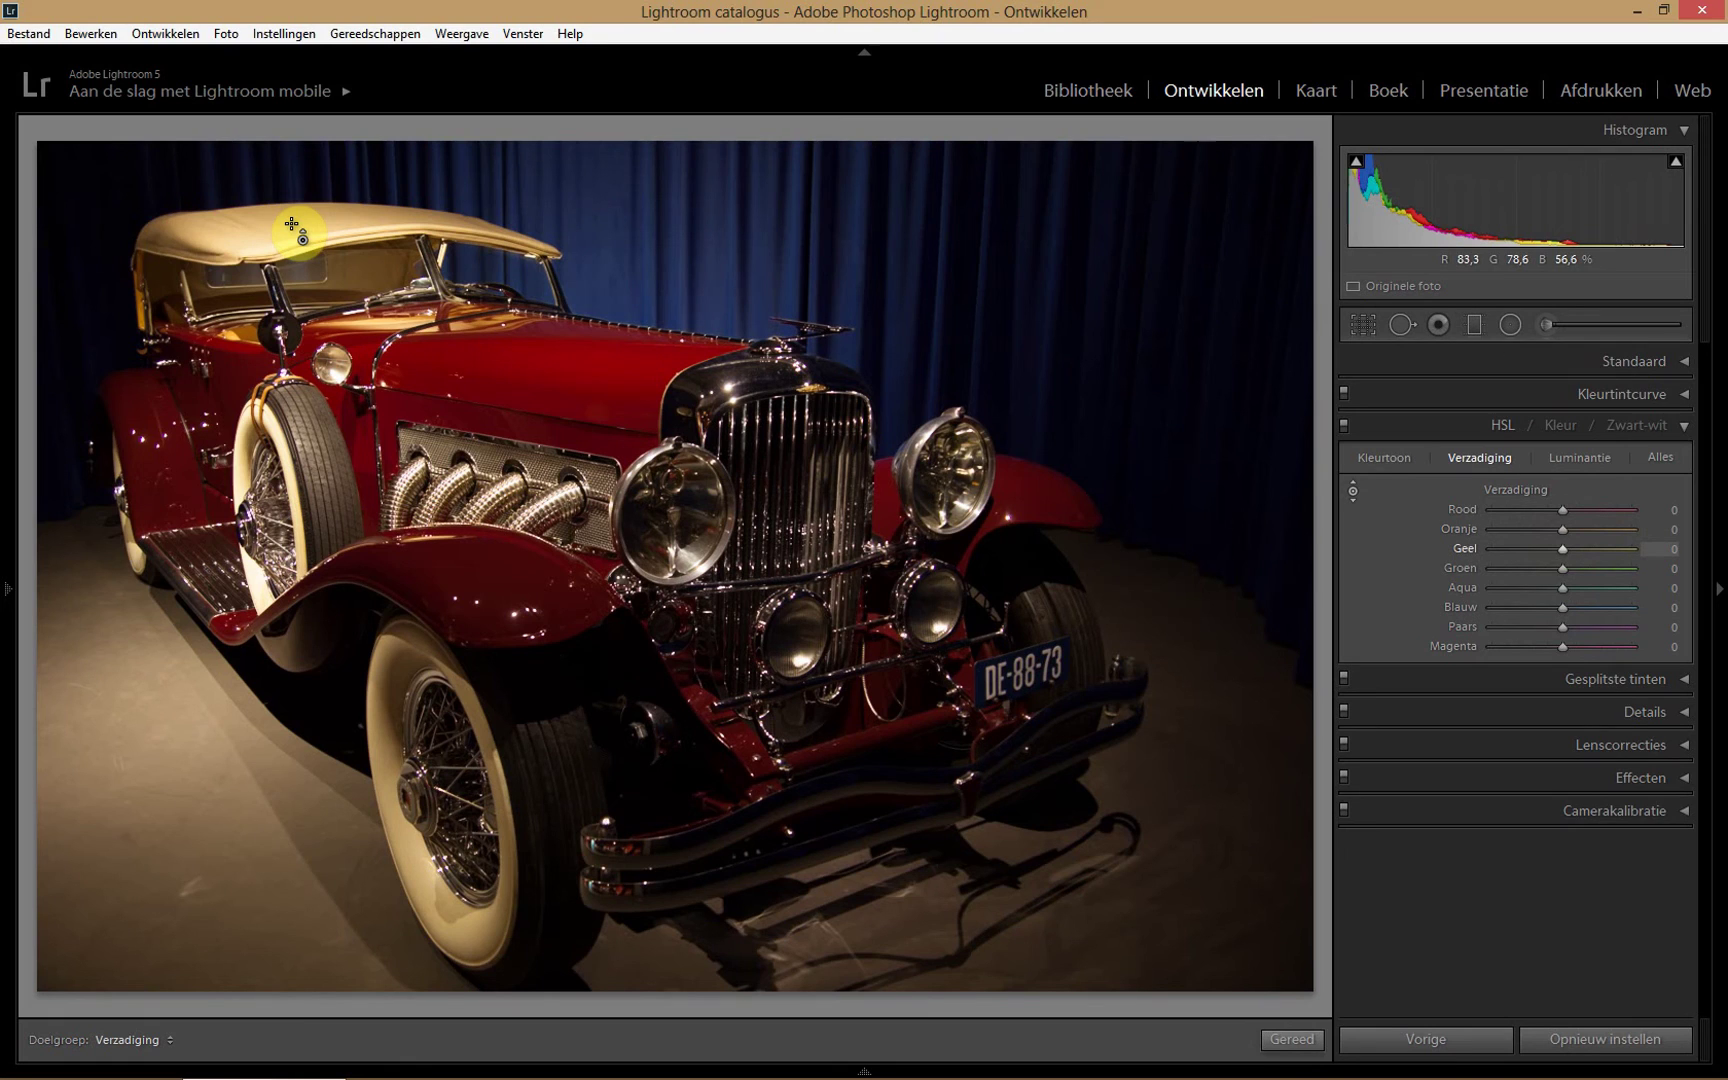
Drag down on the cream roof with the Saturation targeted tool to set Orange −25 and Yellow −53.
{"action": "left_click_drag", "start_coordinate": [292, 225], "coordinate": [292, 292]}
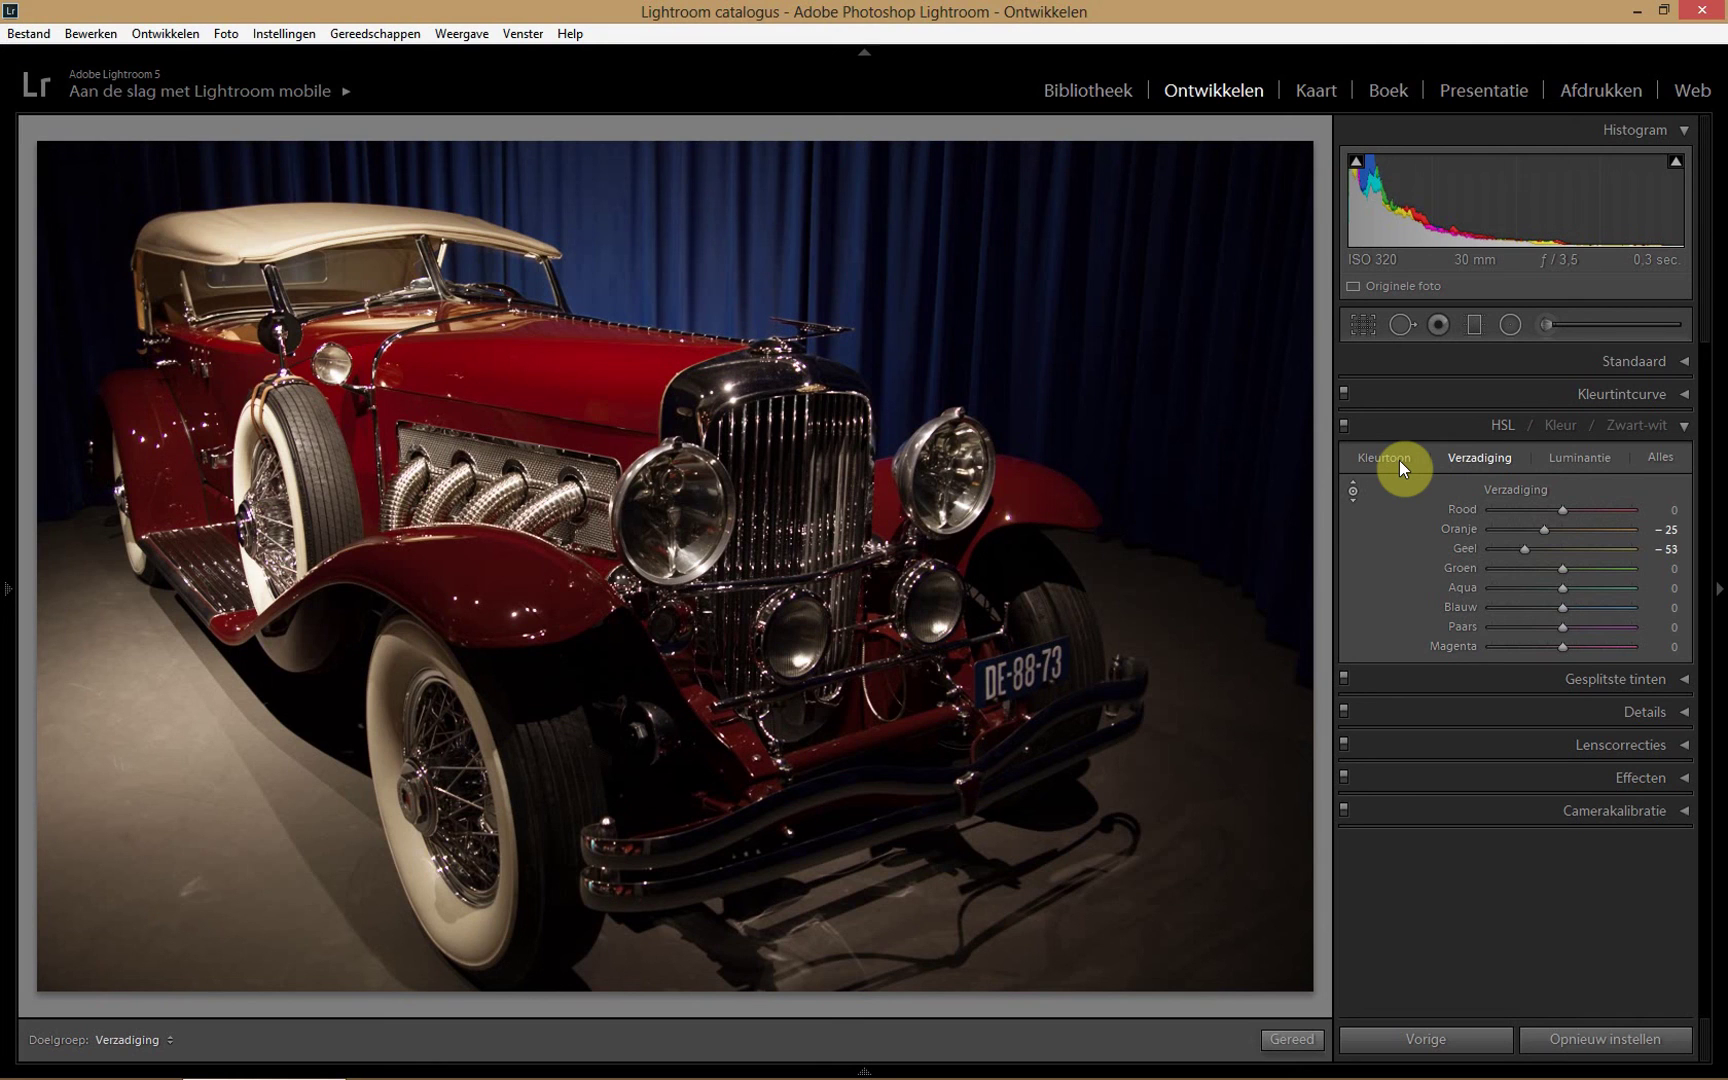
{"action": "key", "text": "backslash"}
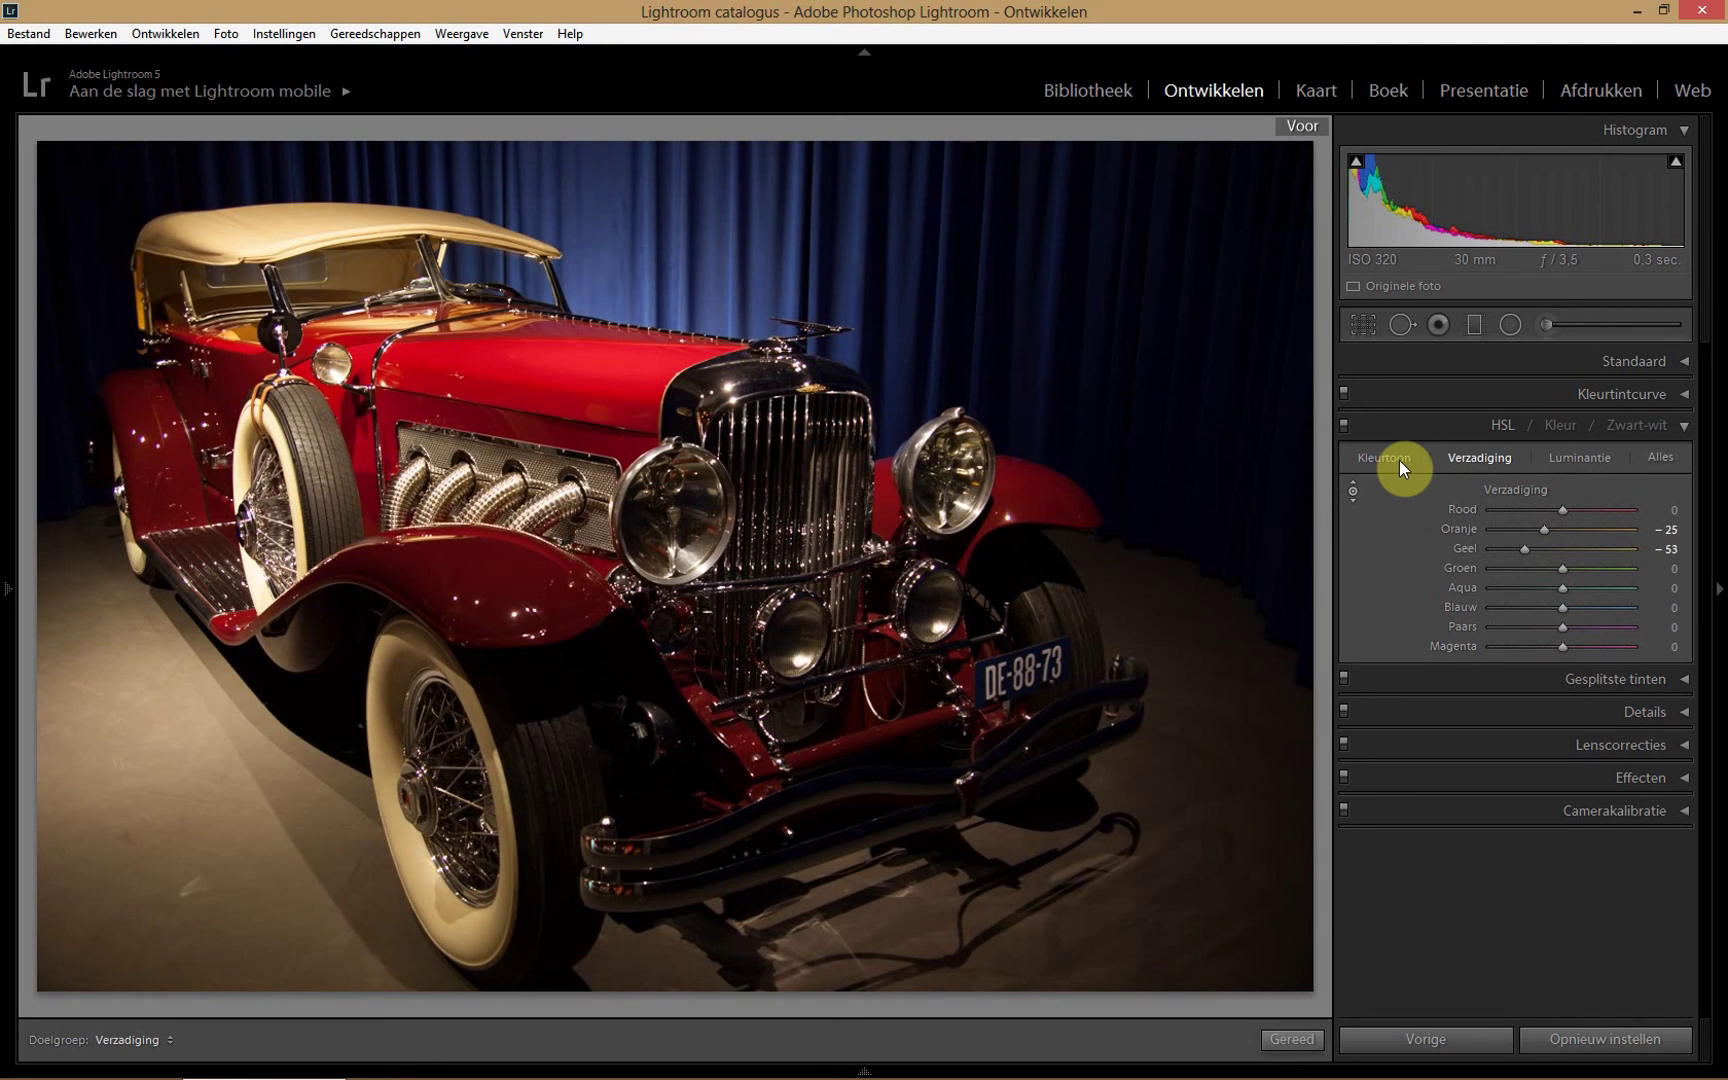
{"action": "key", "text": "backslash"}
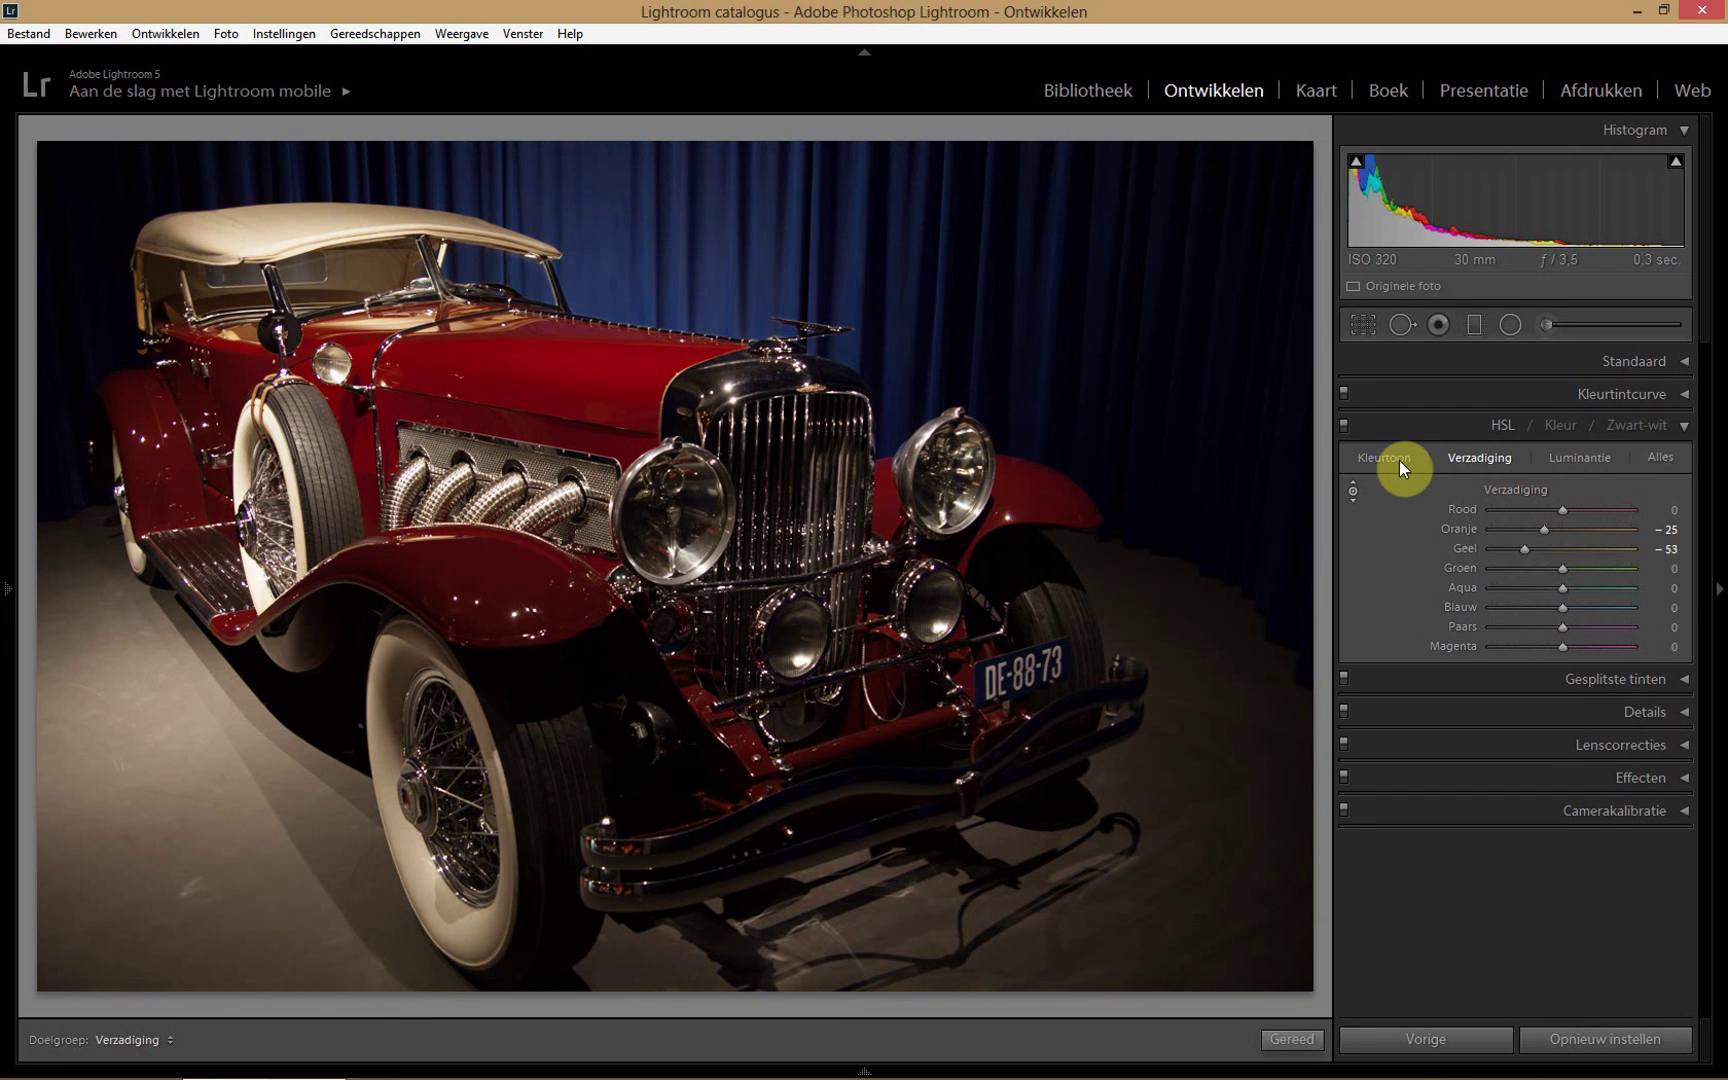
{"action": "key", "text": "backslash"}
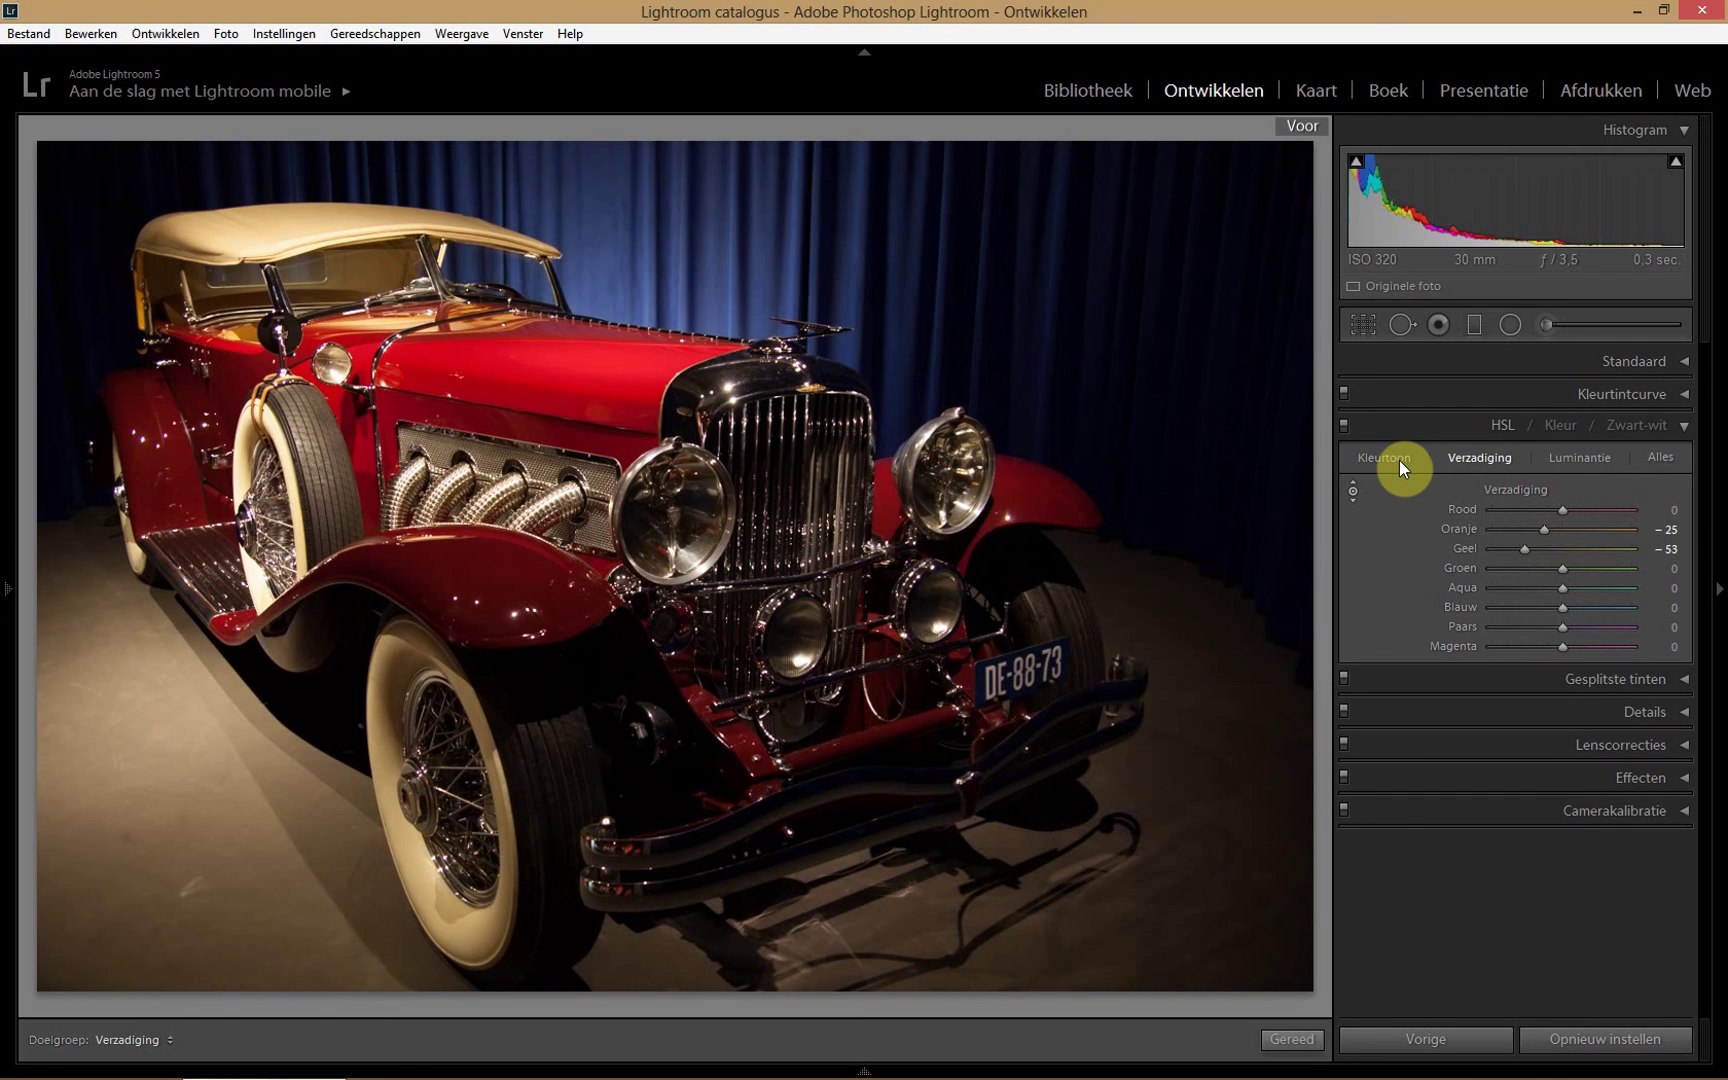
{"action": "key", "text": "backslash"}
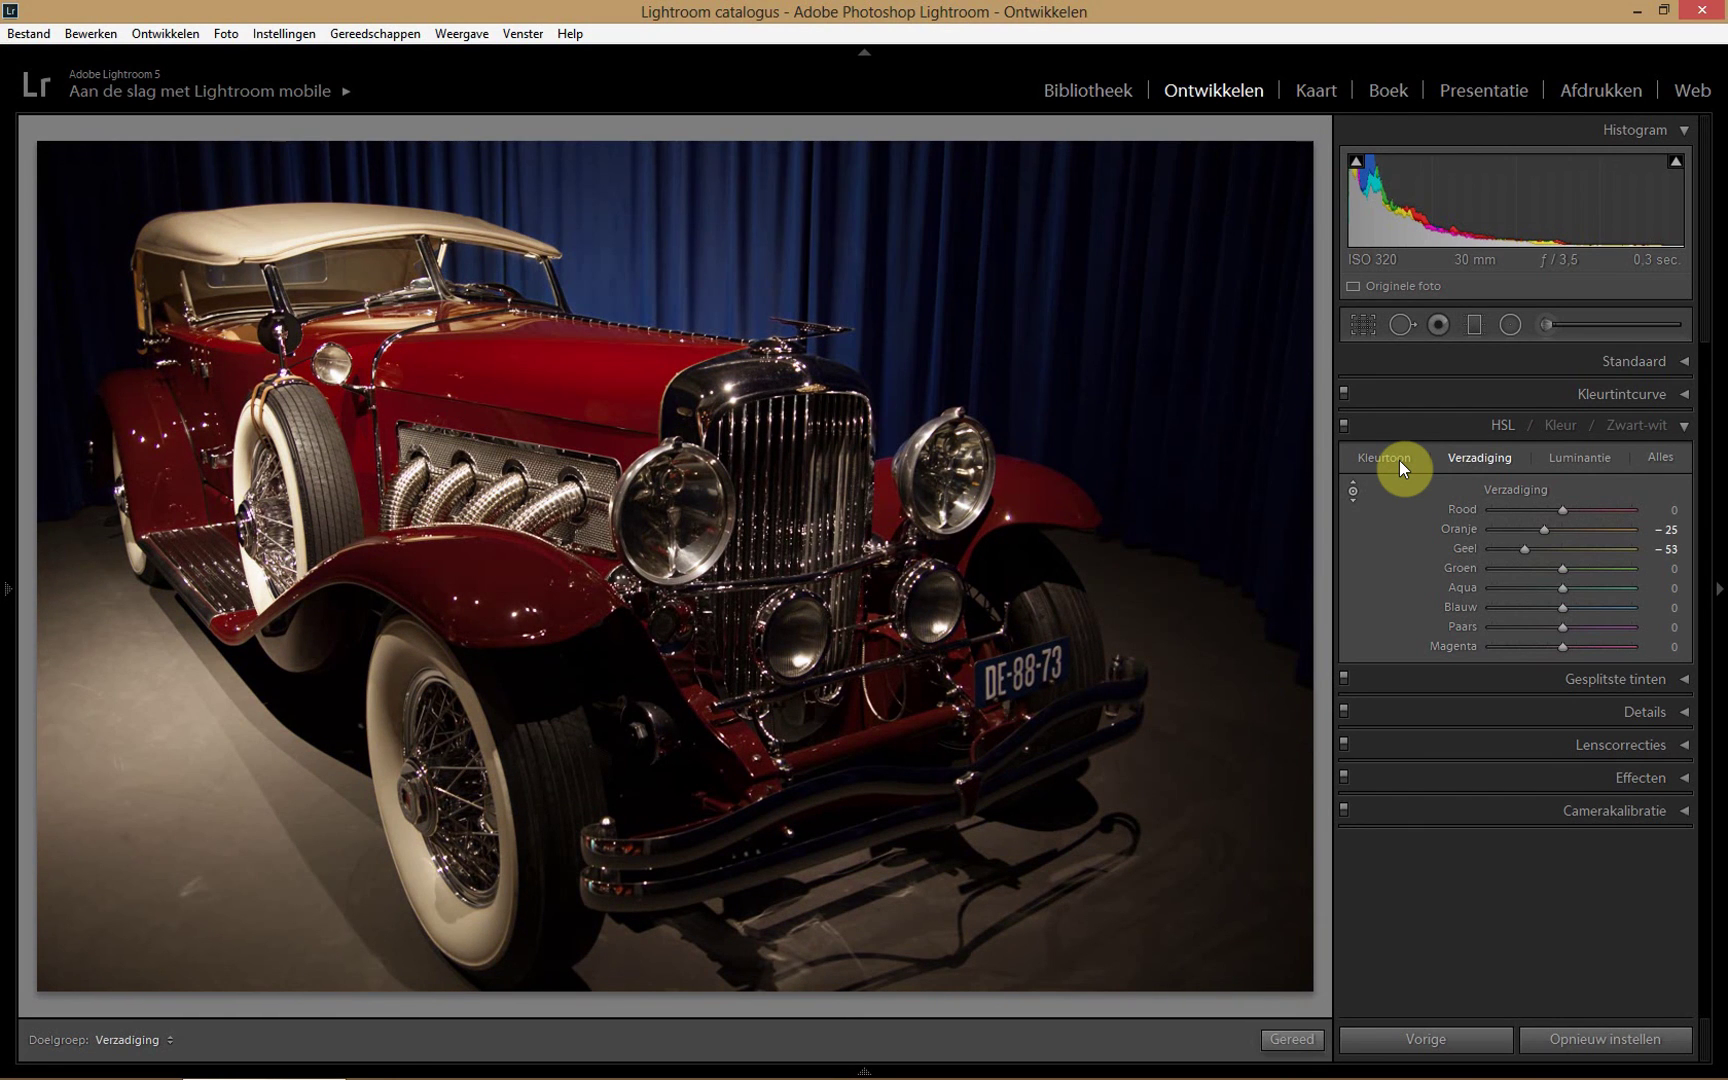
{"action": "key", "text": "backslash"}
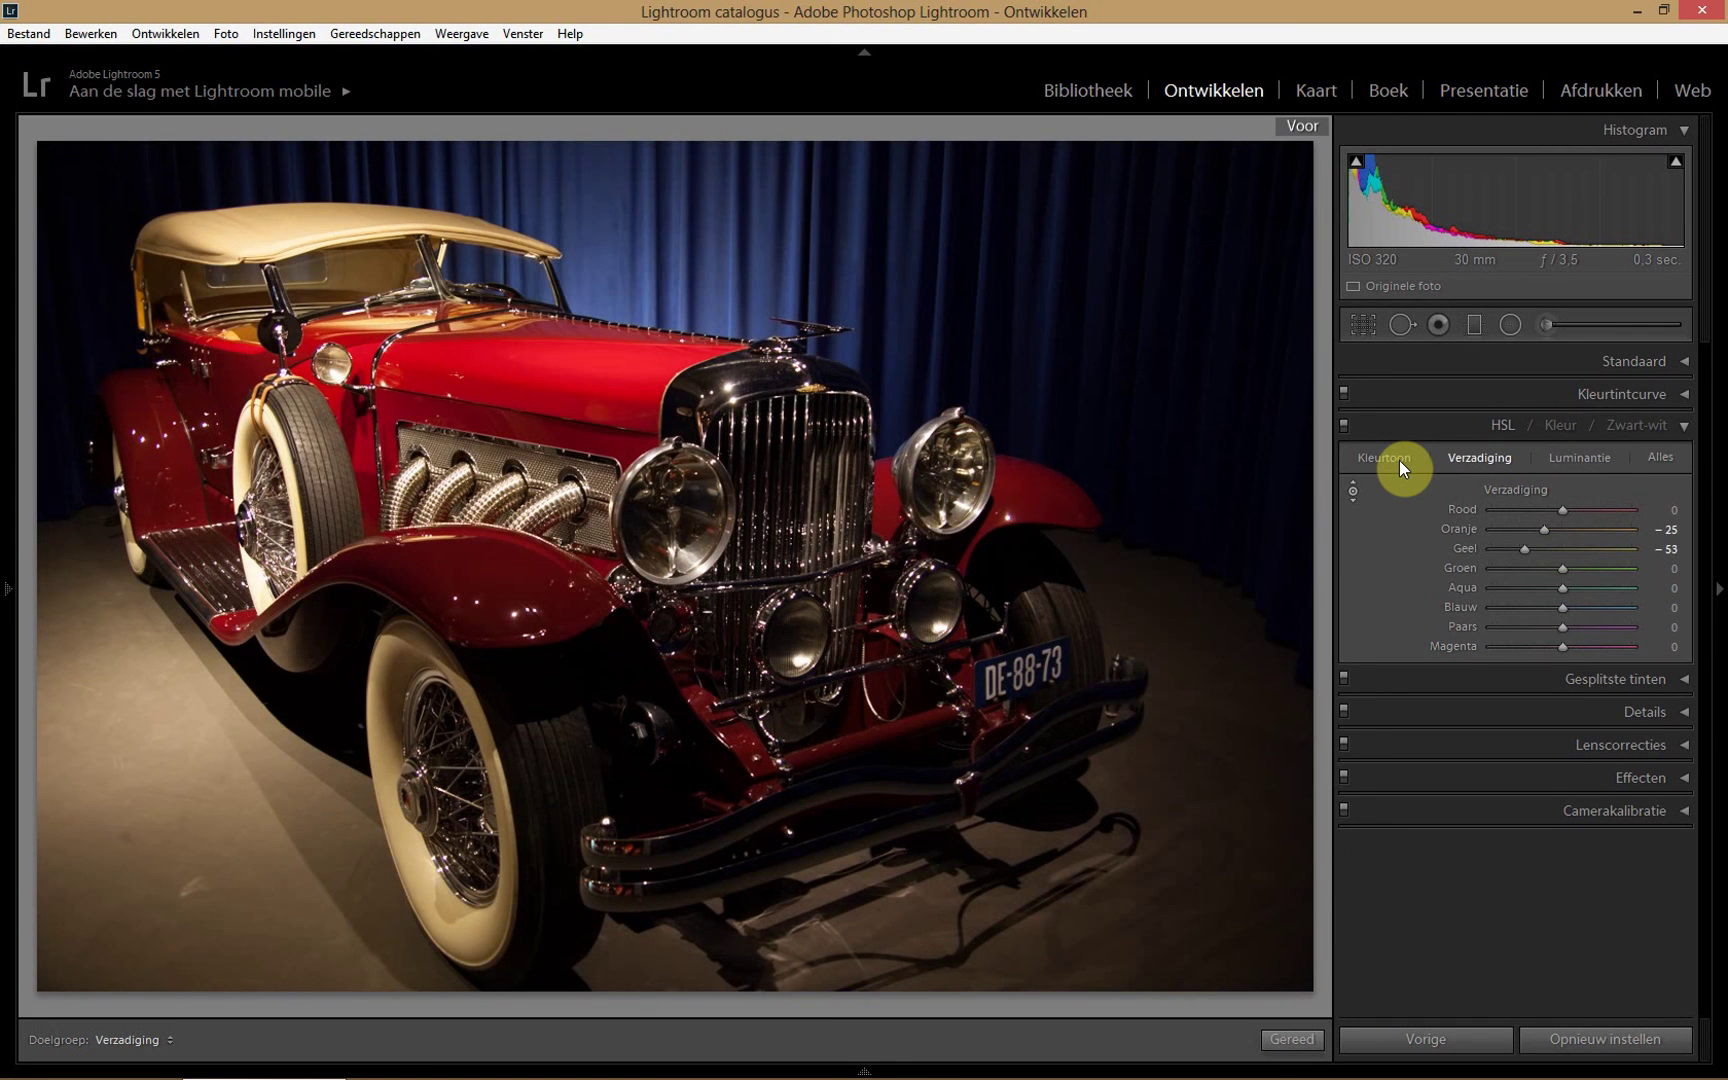
{"action": "key", "text": "backslash"}
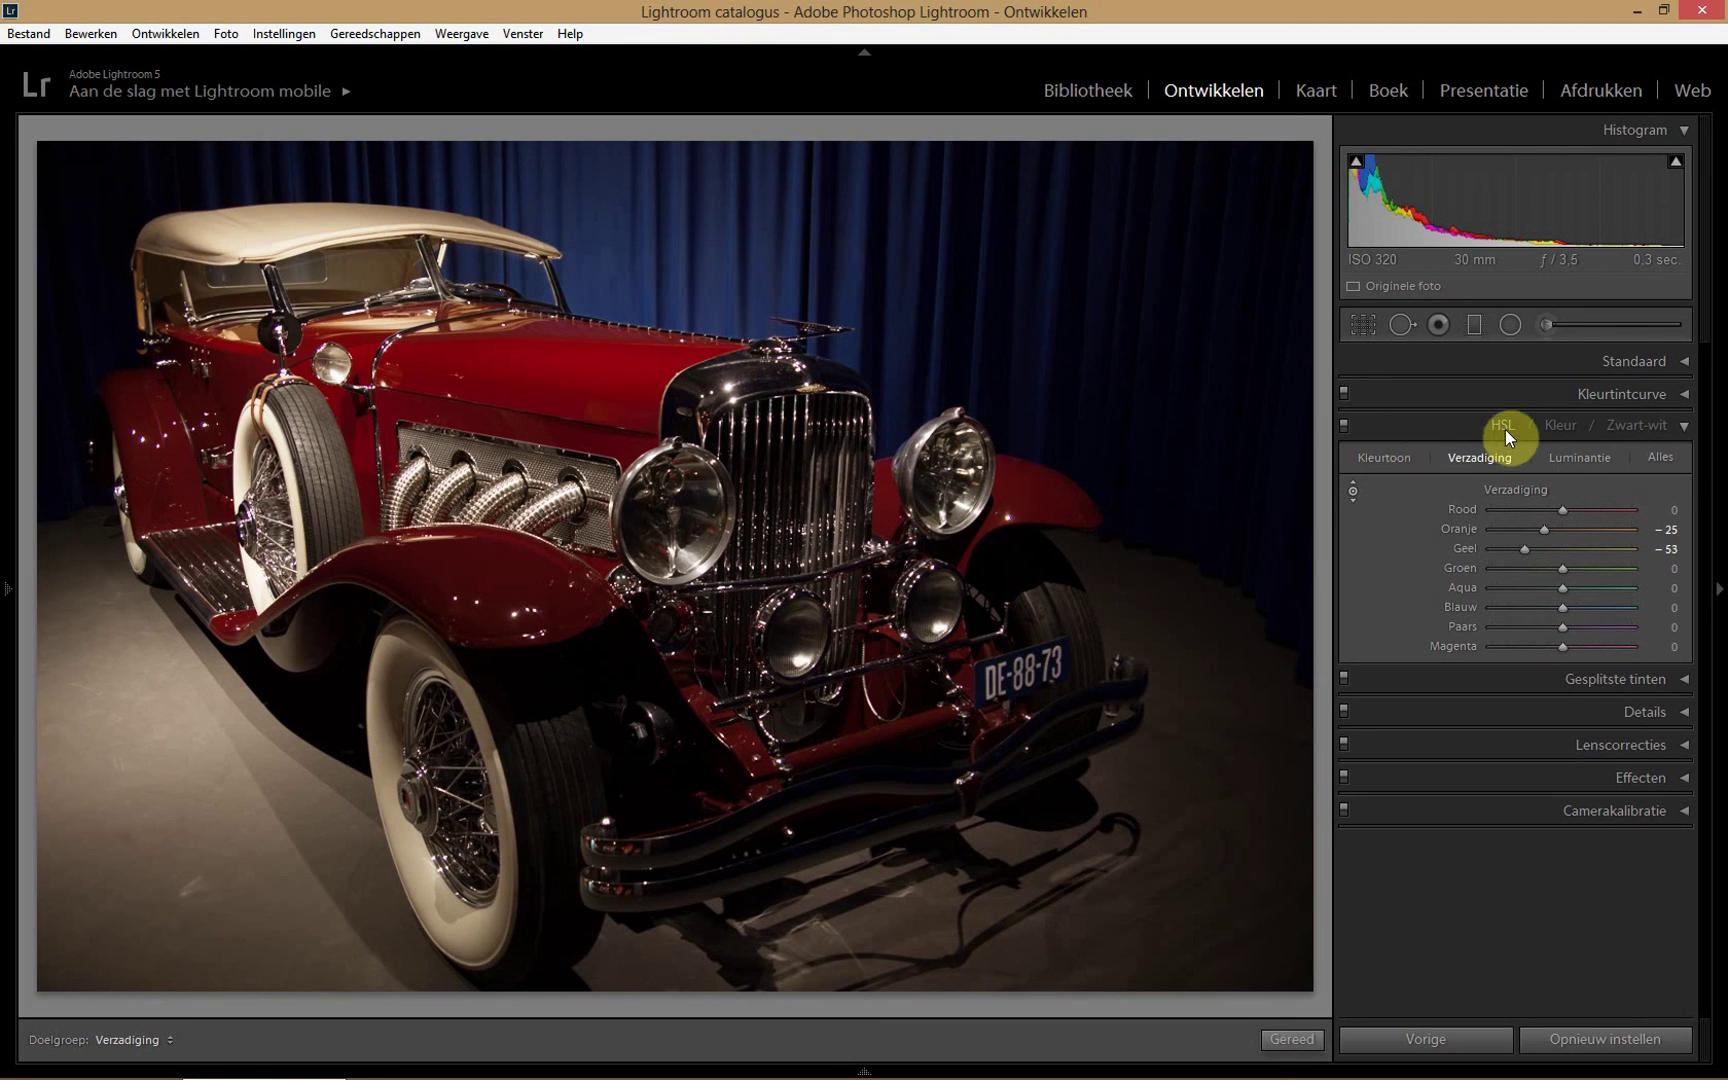
{"action": "left_click", "coordinate": [1557, 424]}
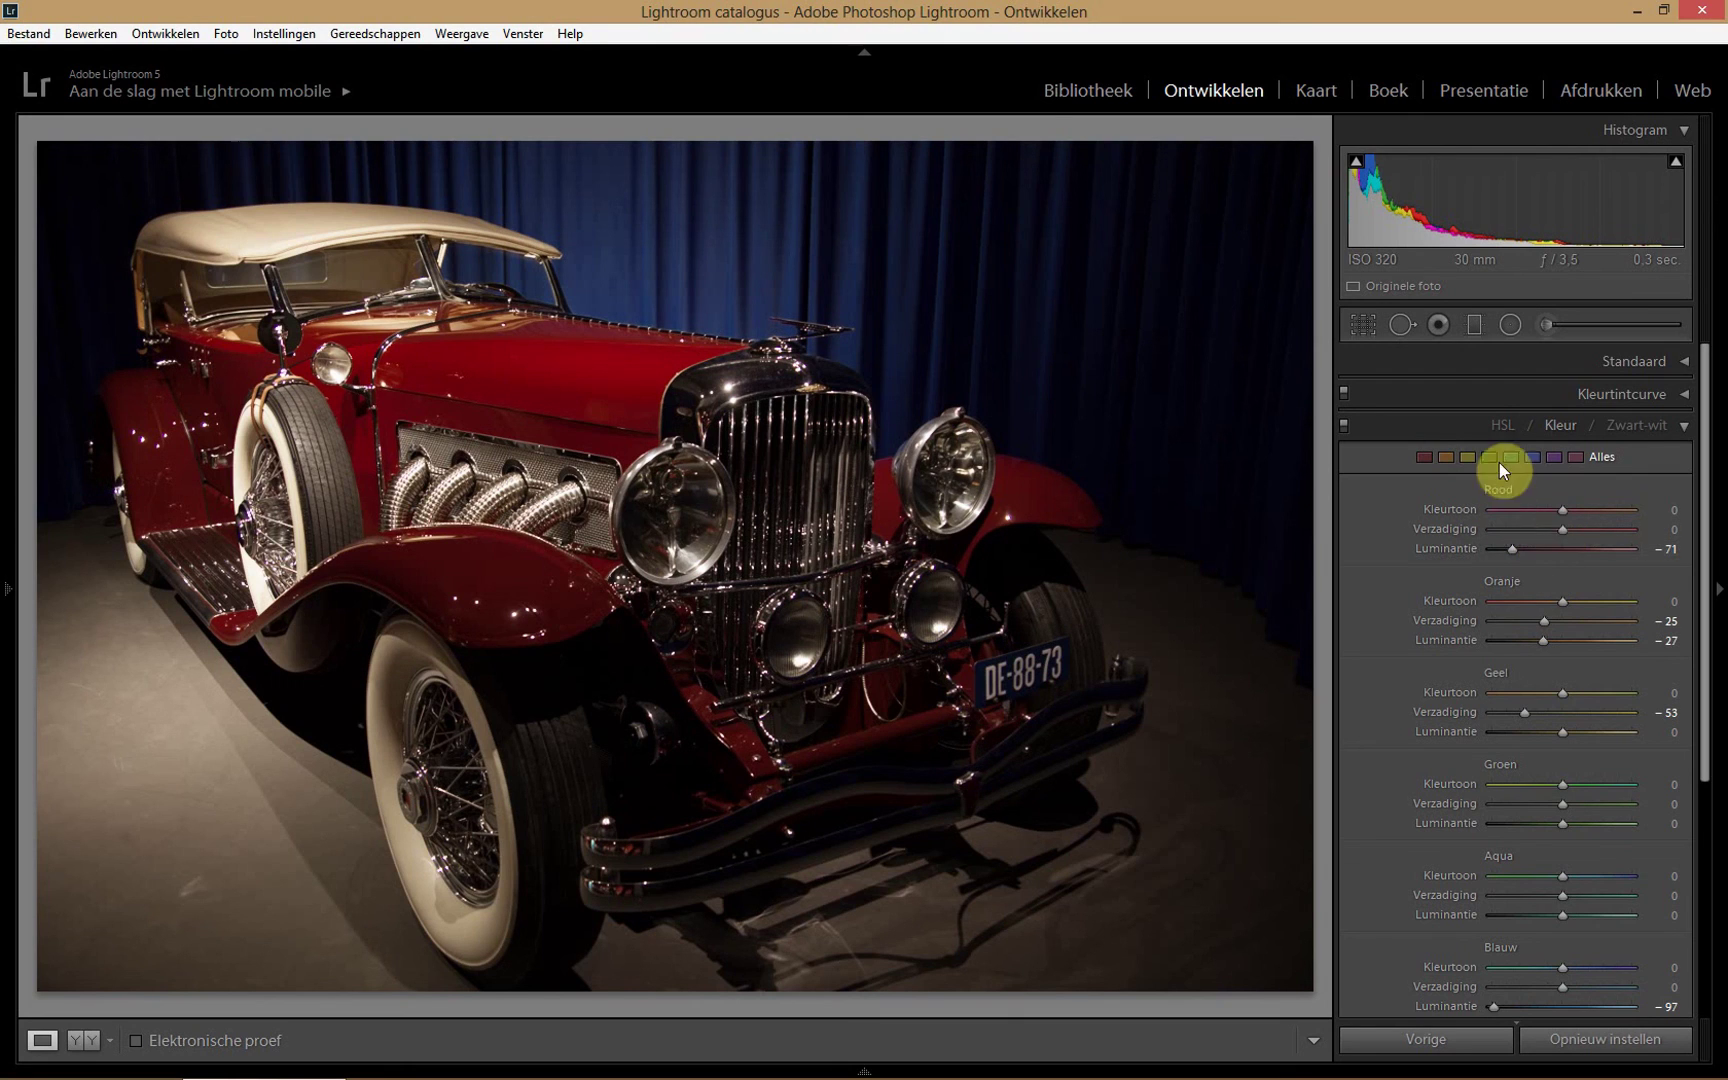
{"action": "left_click", "coordinate": [1557, 425]}
{"action": "left_click", "coordinate": [1557, 425]}
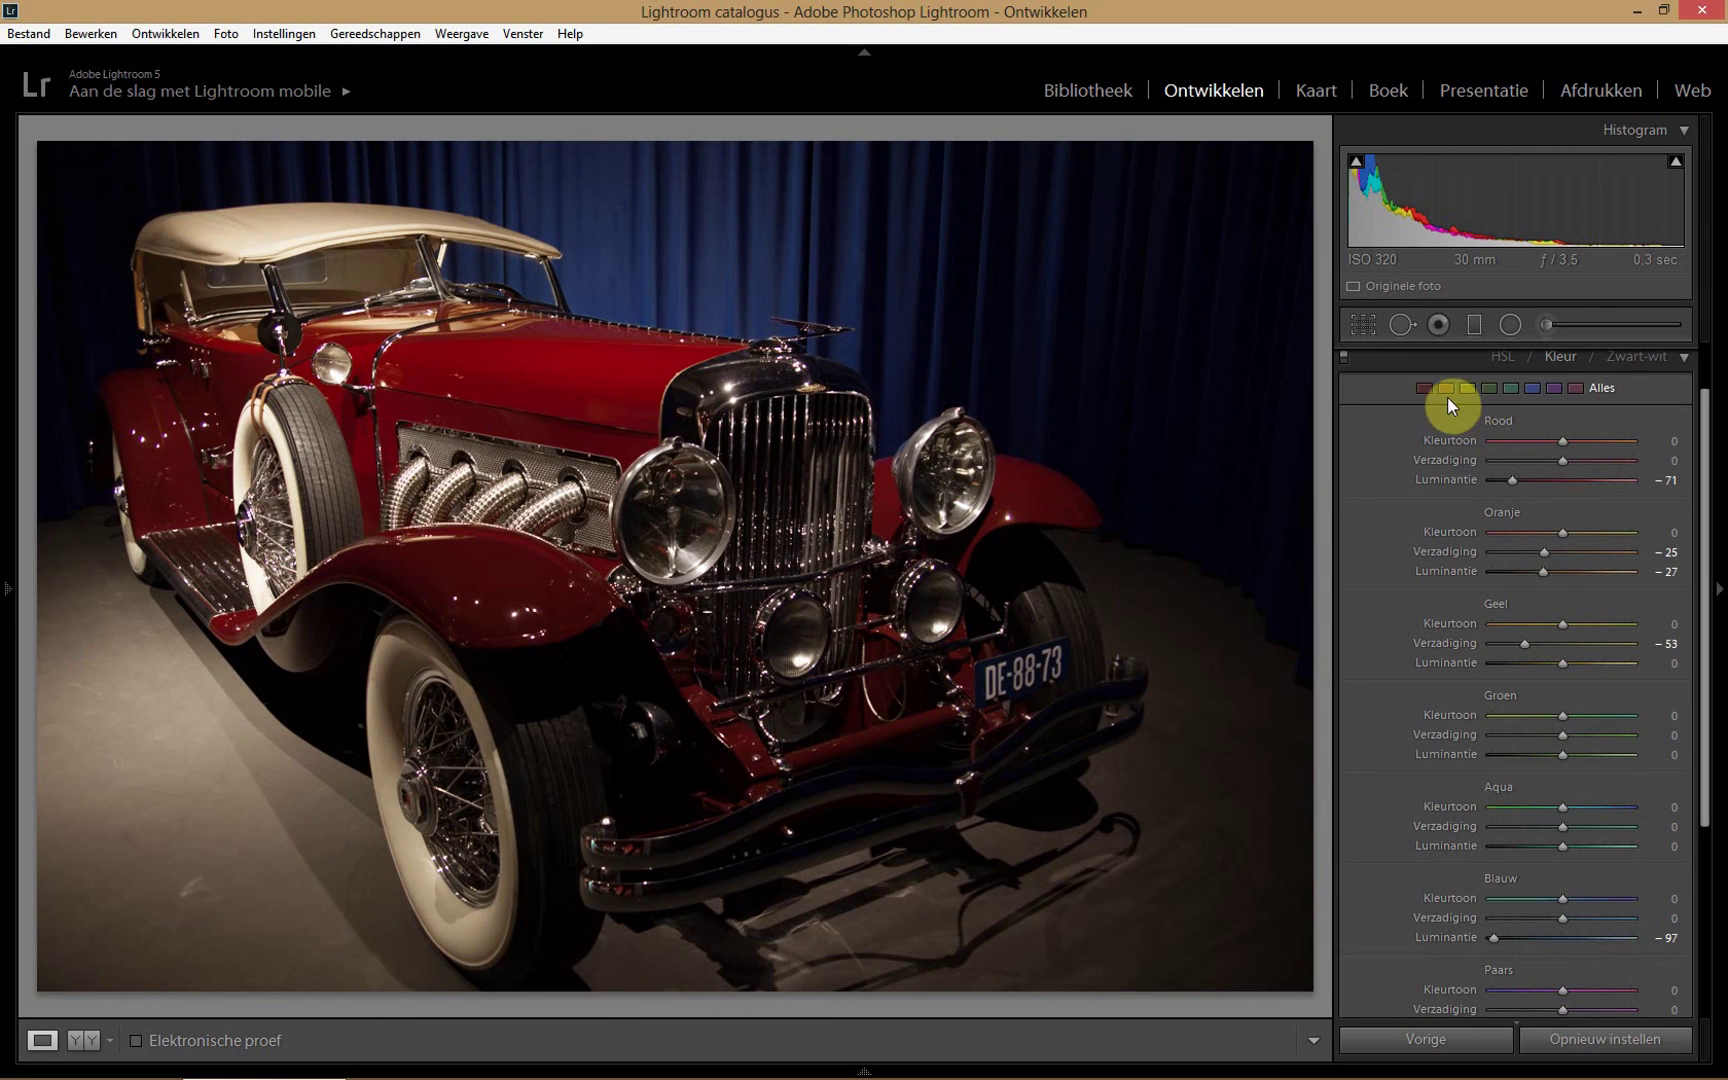
{"action": "left_click", "coordinate": [1422, 388]}
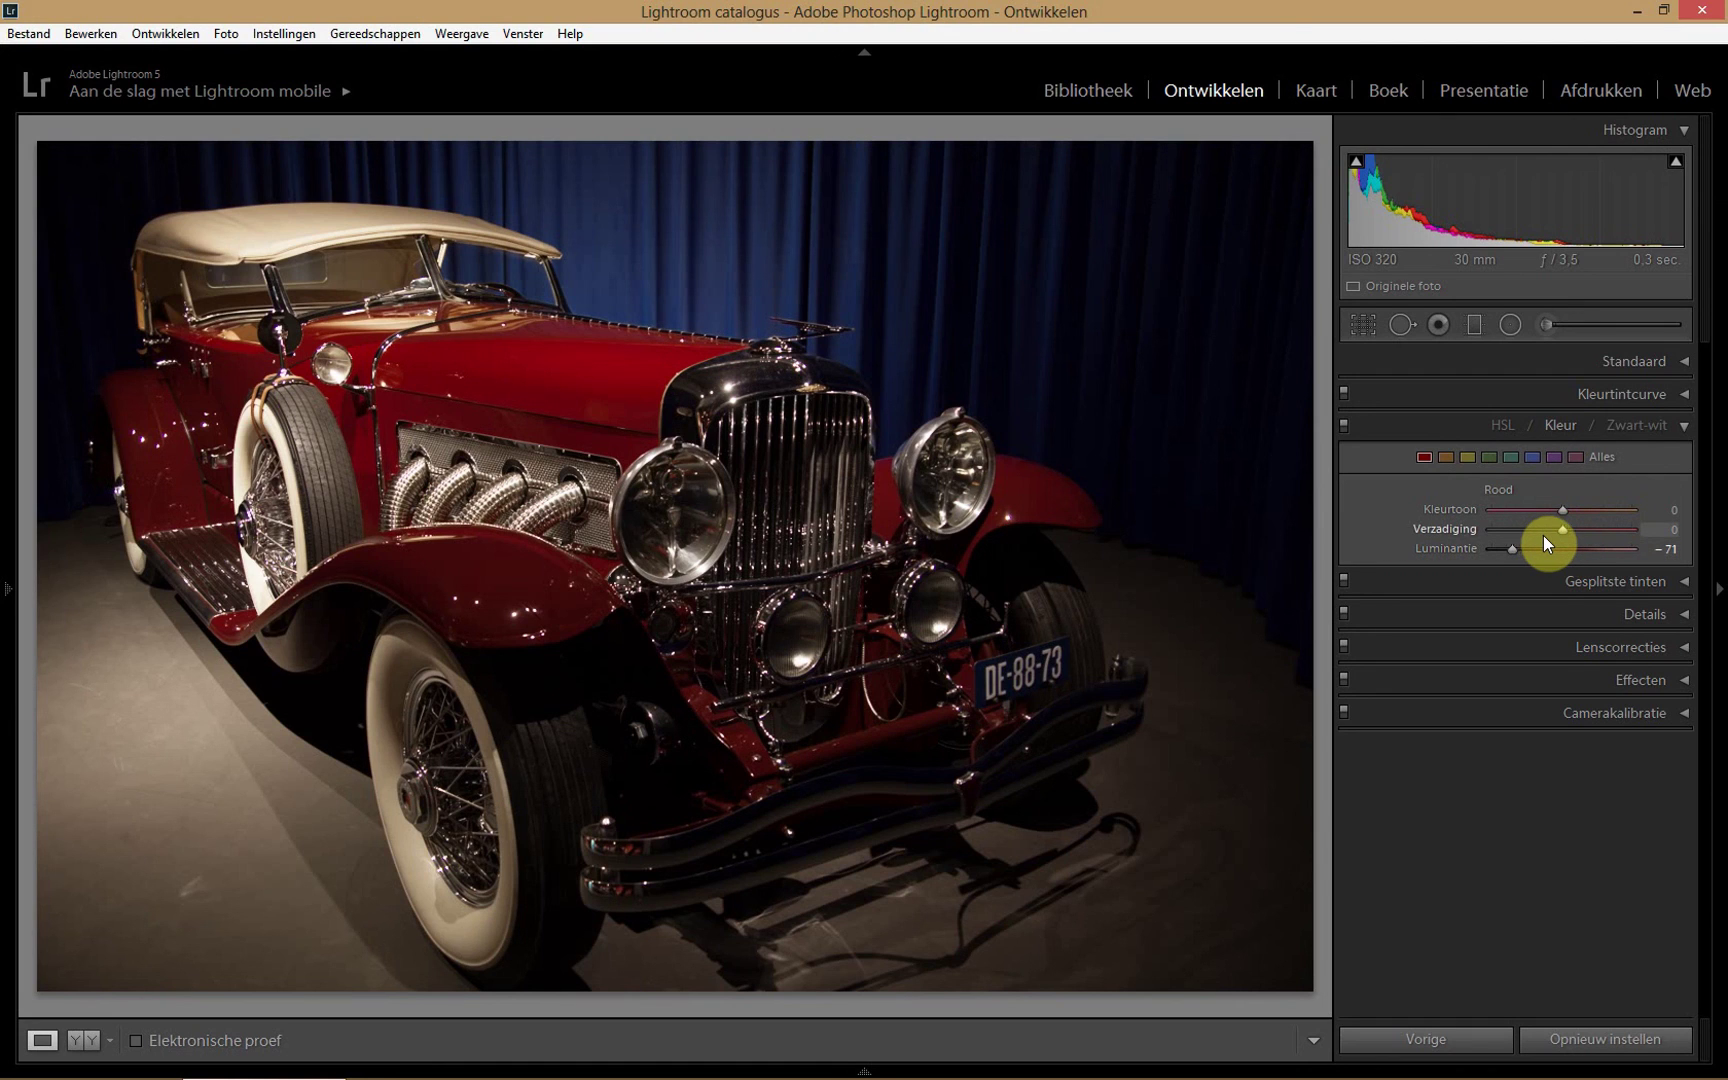
{"action": "left_click", "coordinate": [1501, 428]}
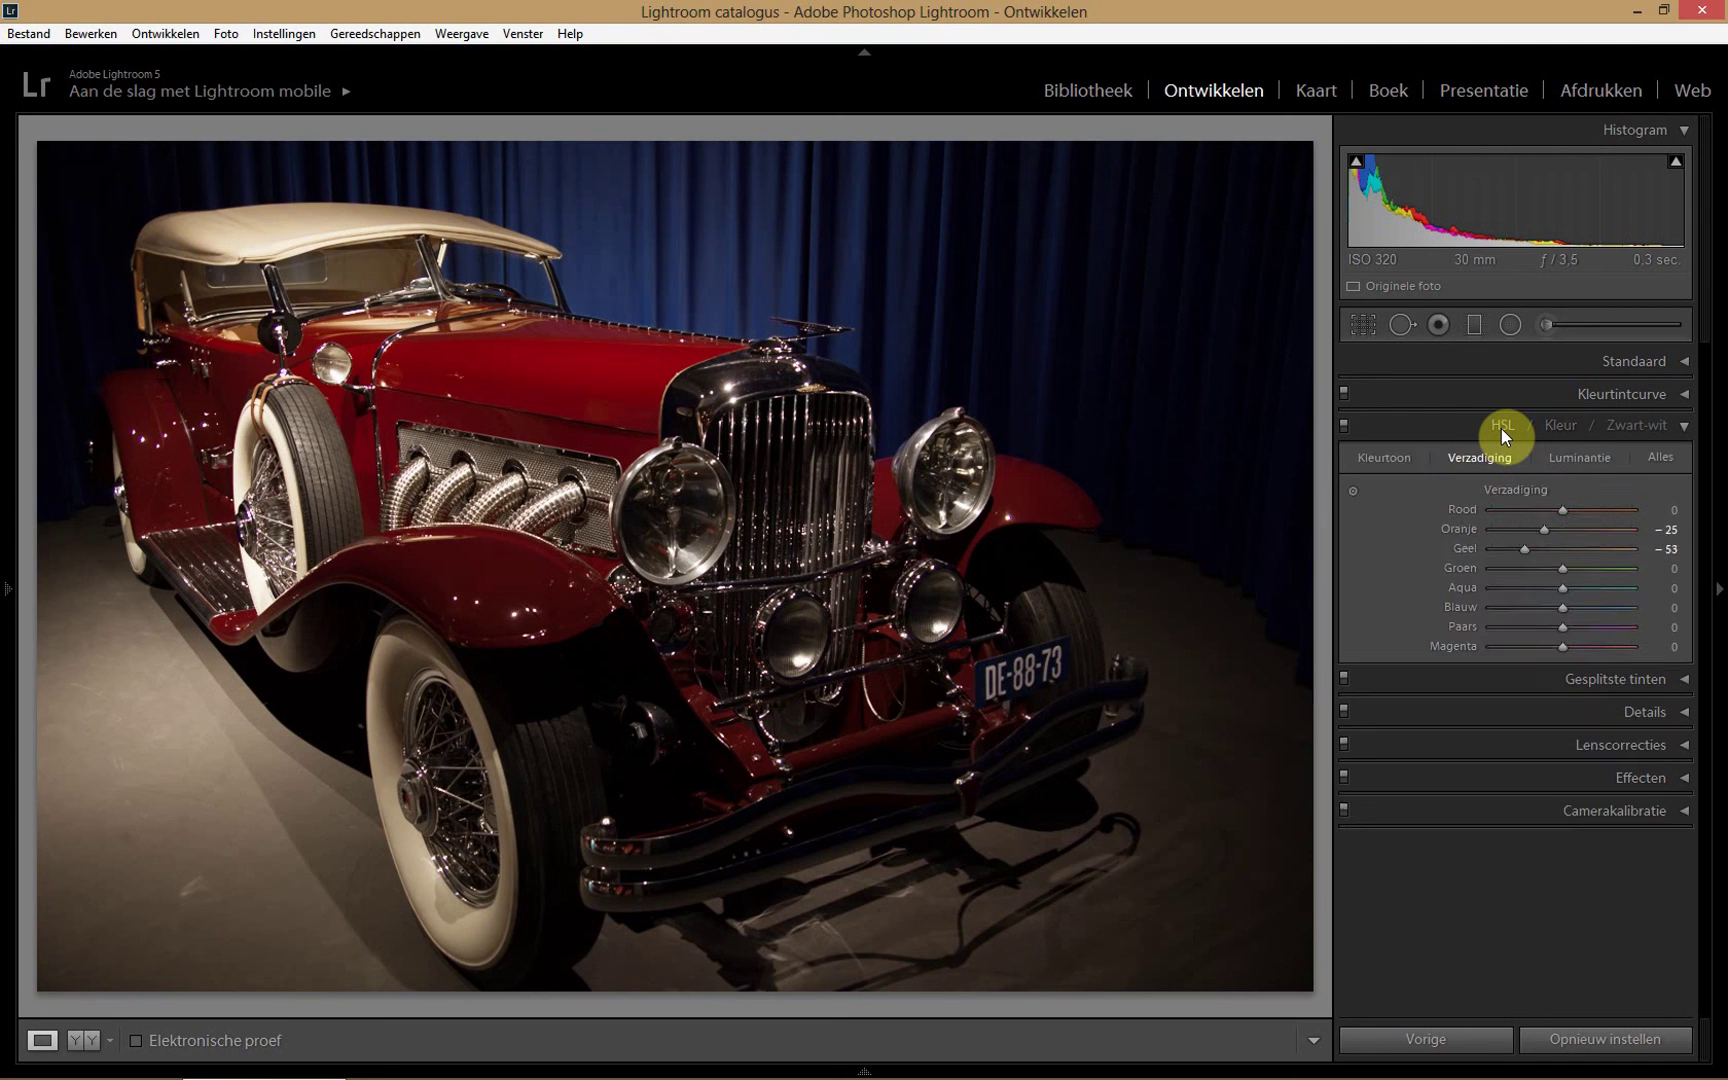